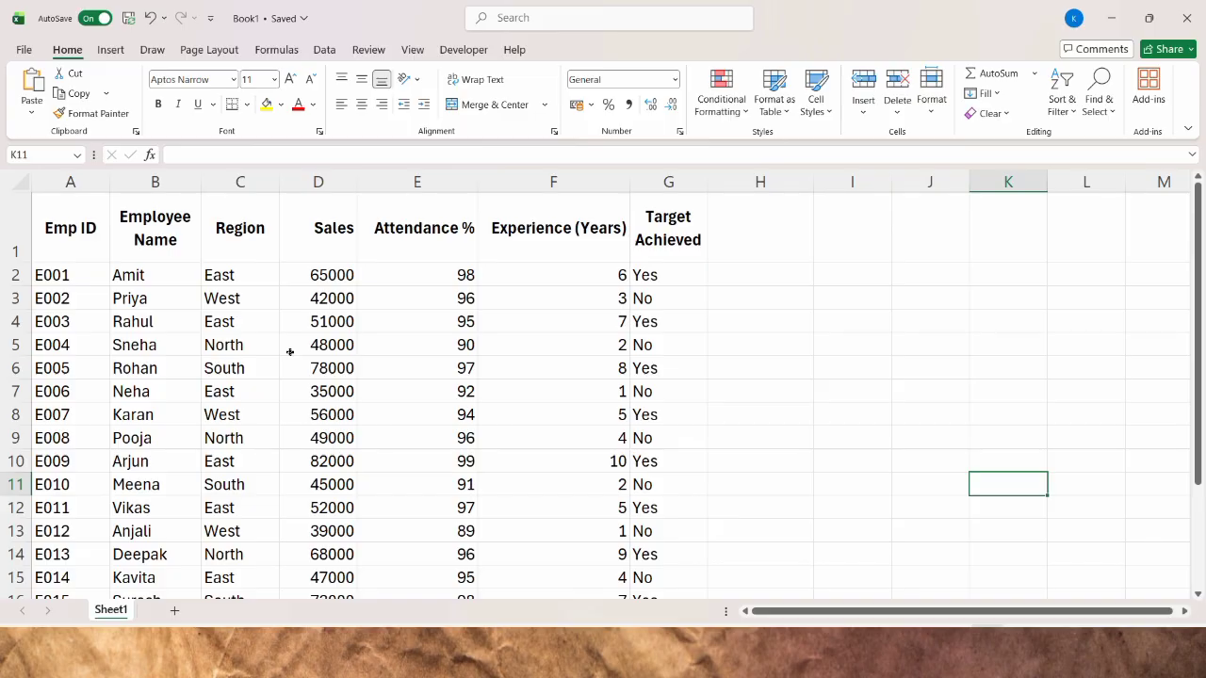
- Note the bonus criteria beside the table: enter 50000 in K11 and "bonus eligible" in K13
type("50000")
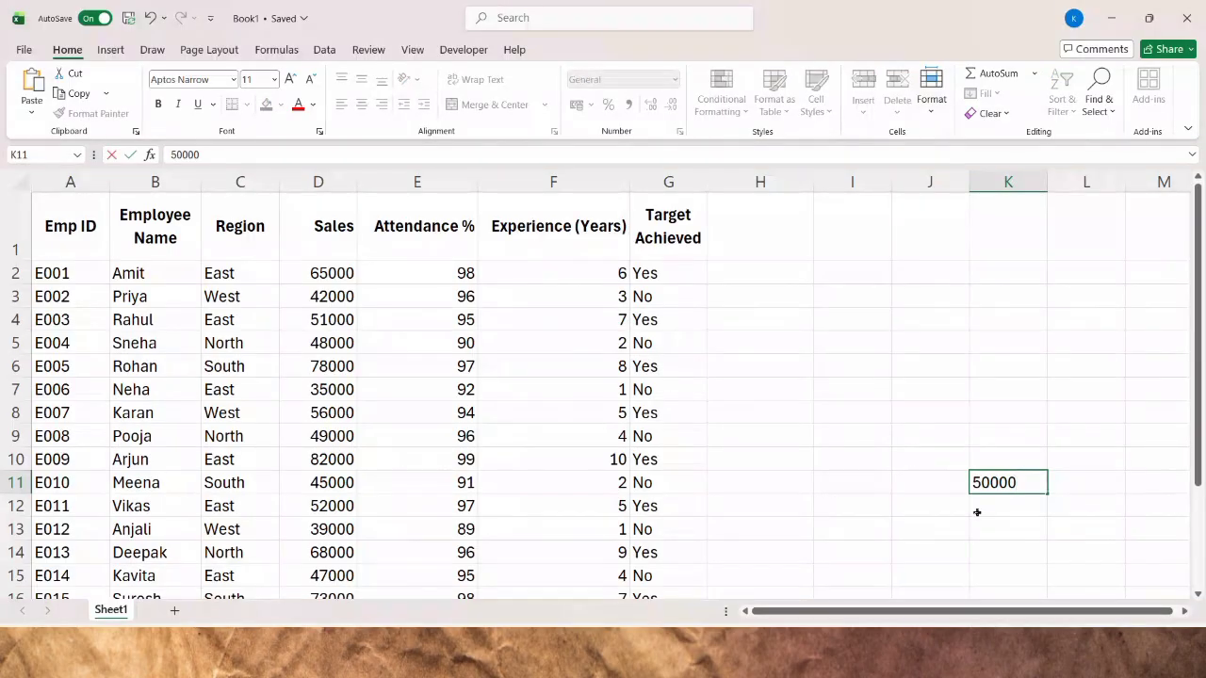
left_click(996, 527)
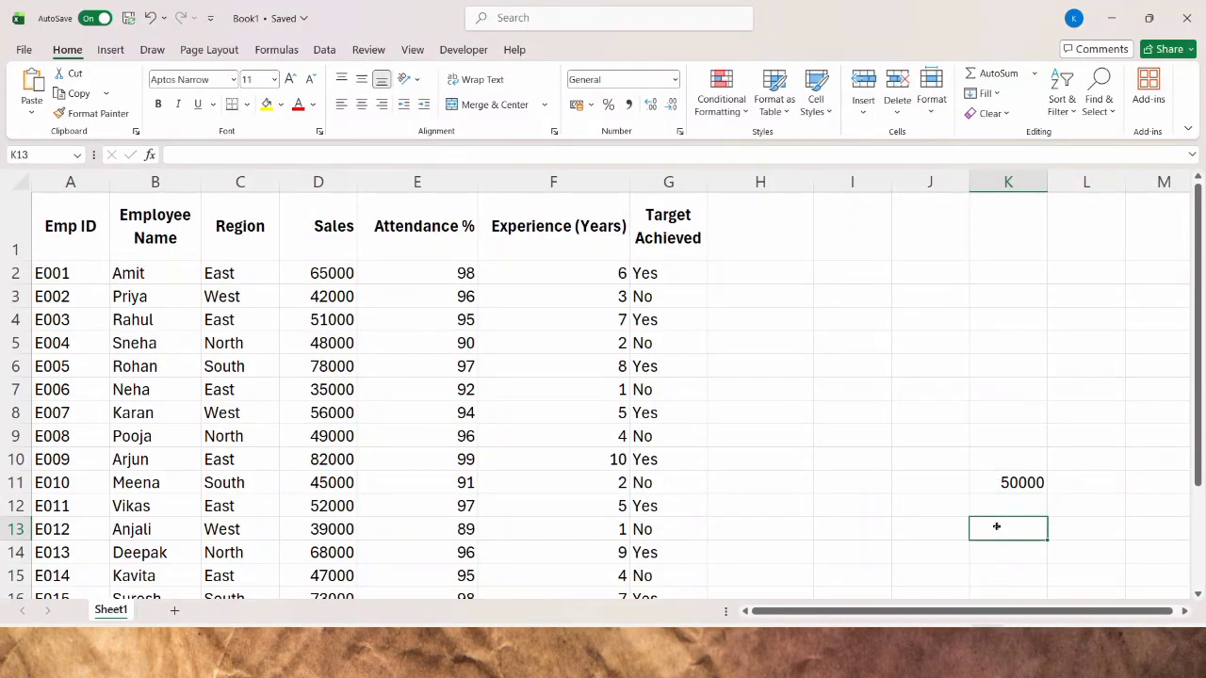
type("bonus")
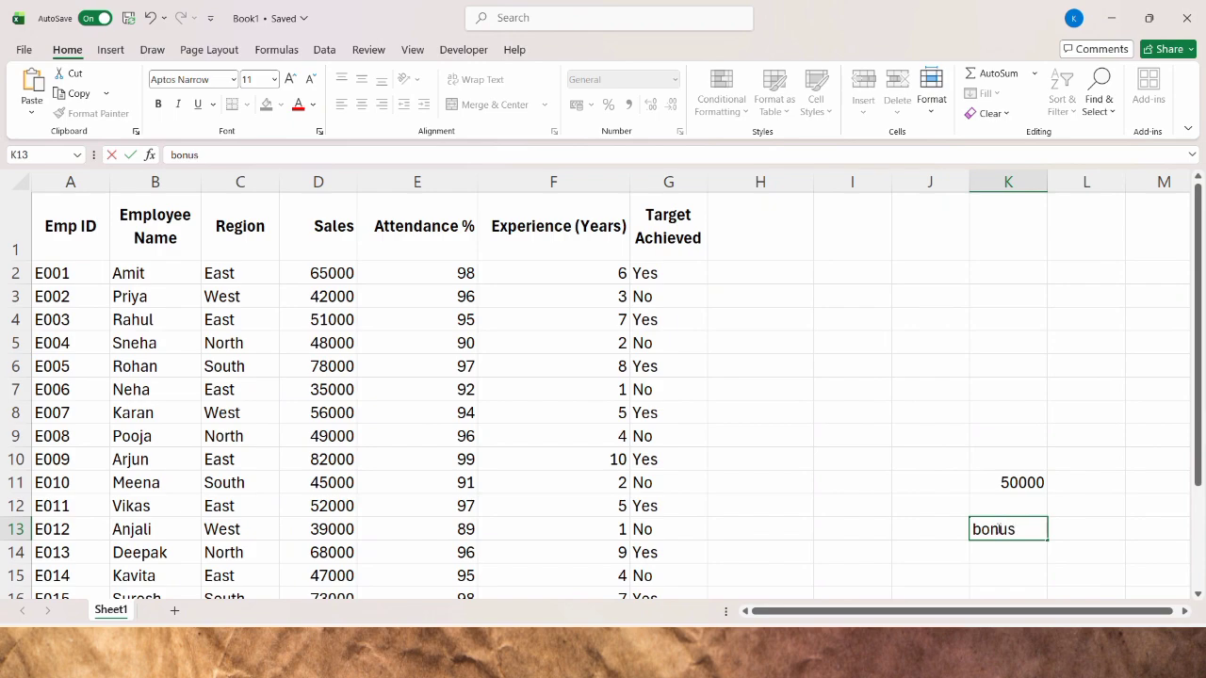
type(" eligible")
left_click(1007, 556)
type("n")
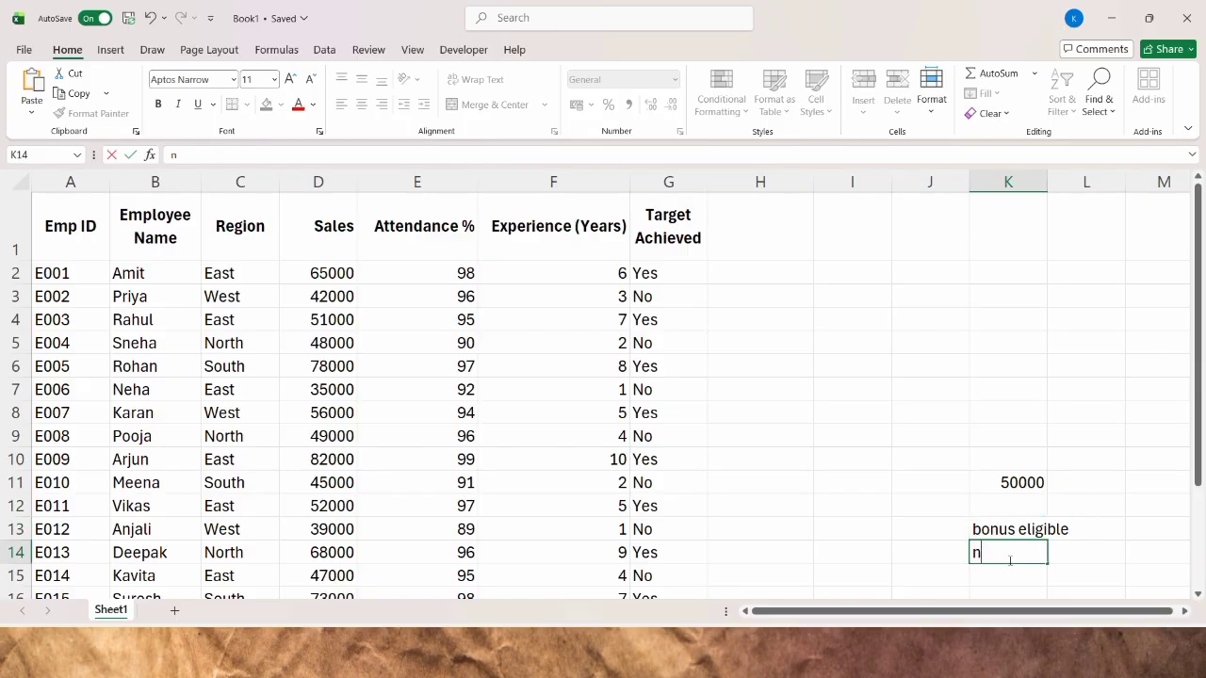
key("Escape")
- Copy the whole employee table, including its header row, into cell A1 of a new worksheet
left_click(76, 226)
key("ctrl+shift+Right")
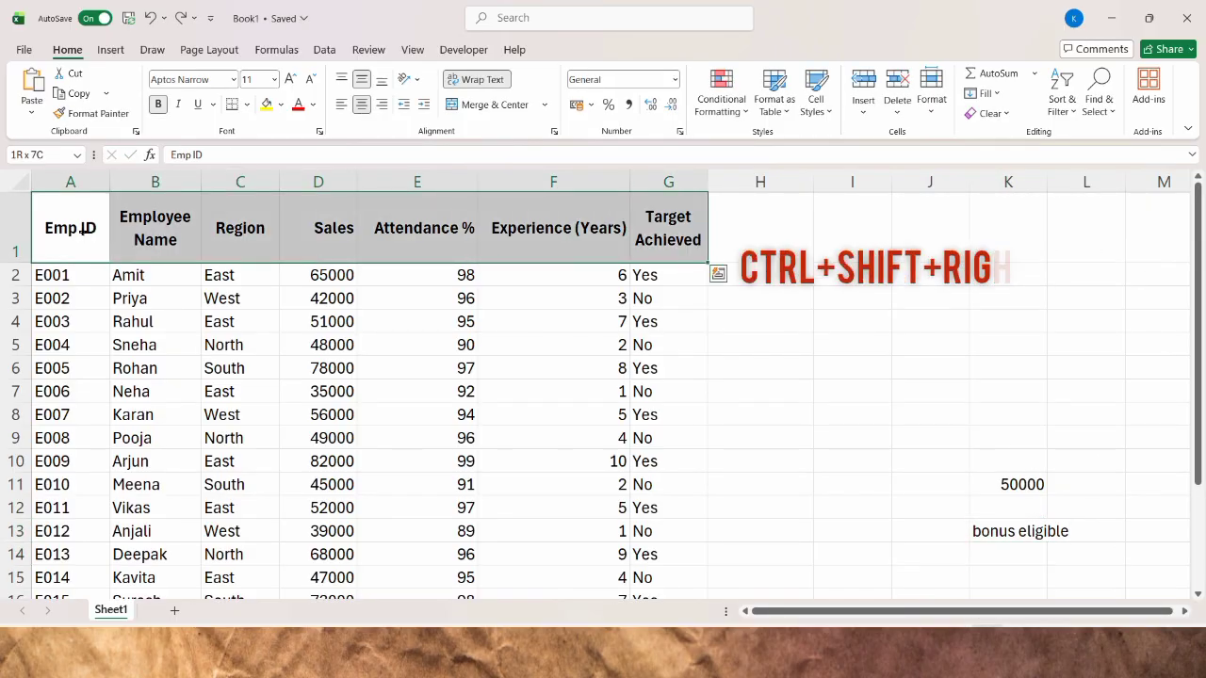
key("ctrl+shift+Down")
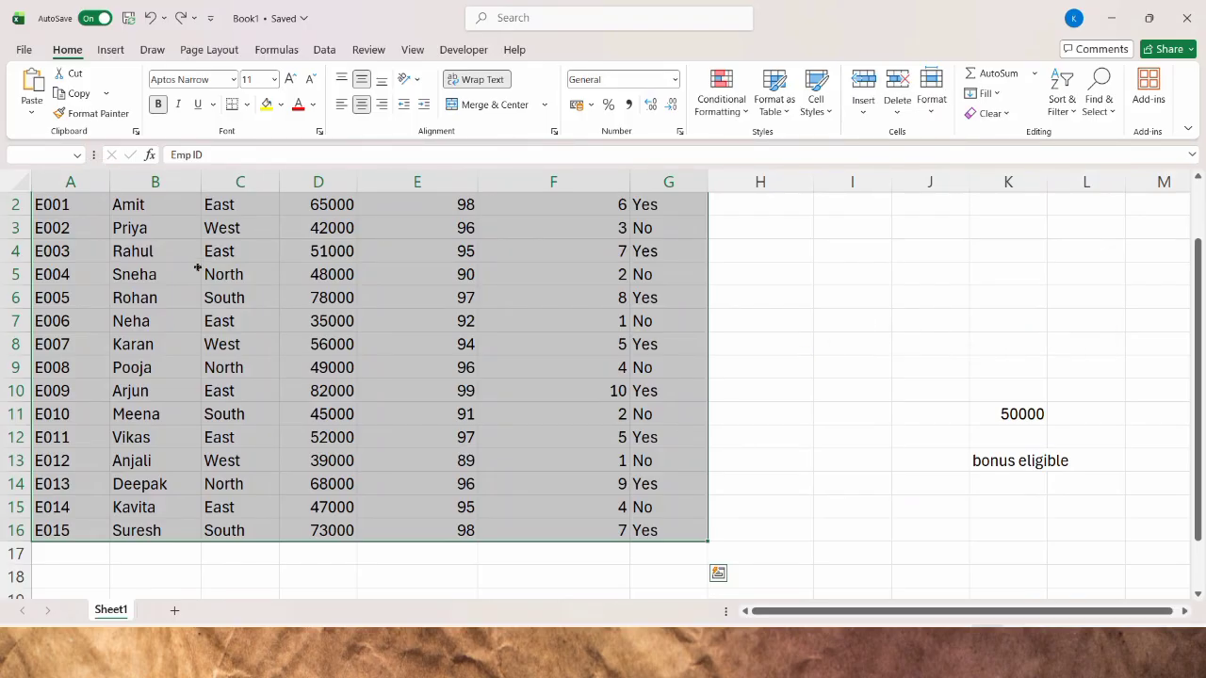
key("ctrl+c")
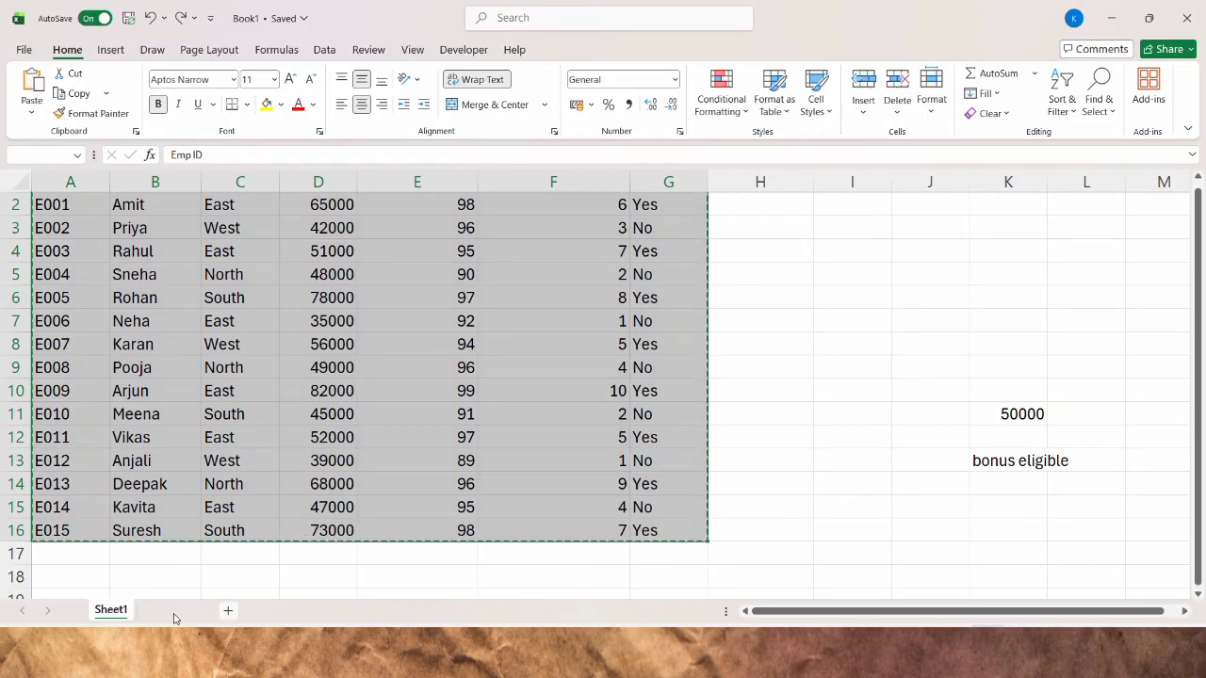
left_click(175, 610)
key("ctrl+v")
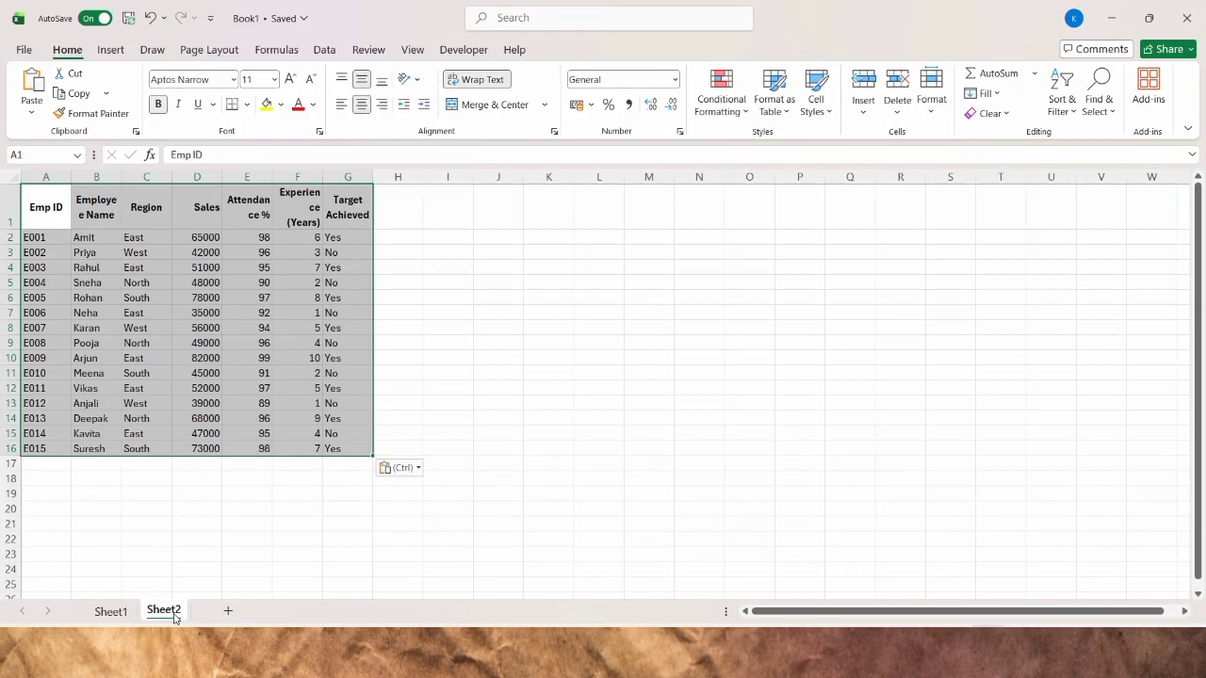
left_click(735, 584)
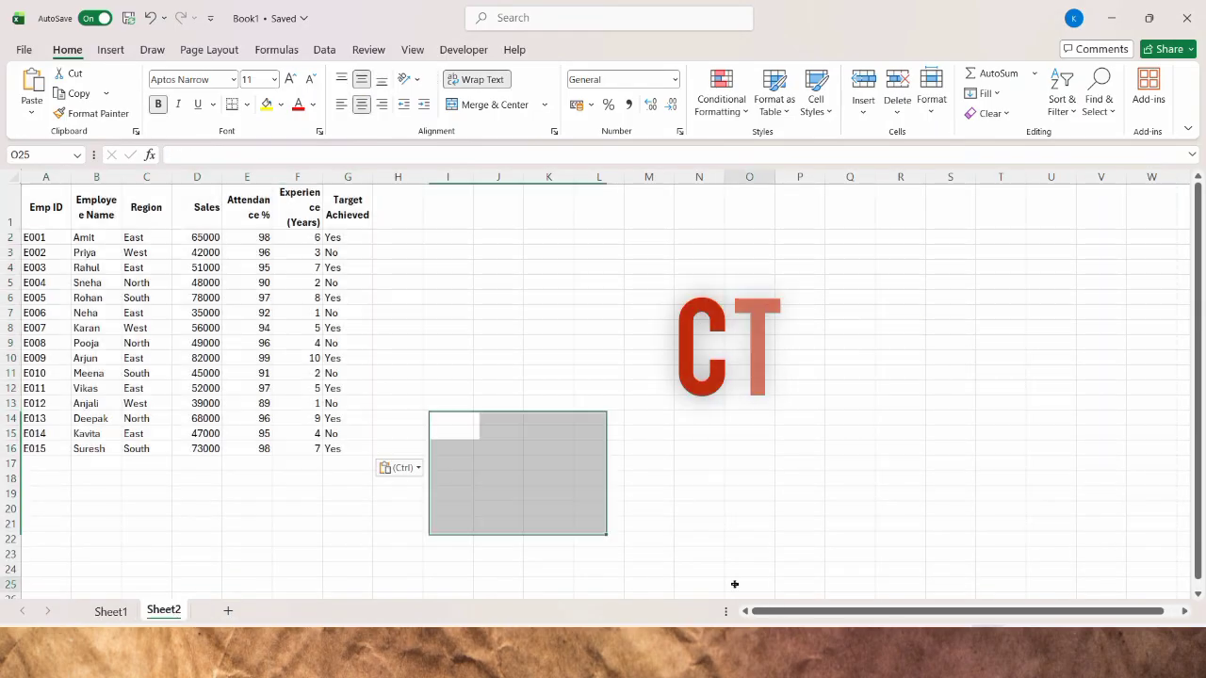
left_click(104, 612)
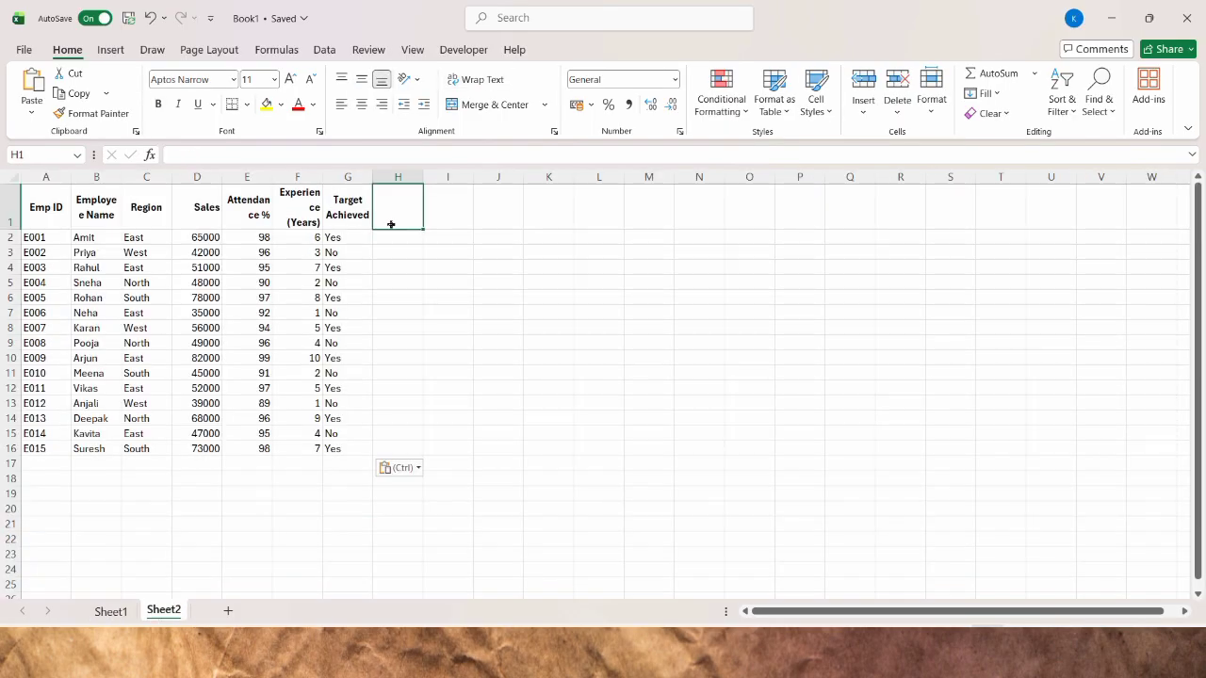
- Add the column header "Bonus" in H1, beside Target Achieved
double_click(394, 224)
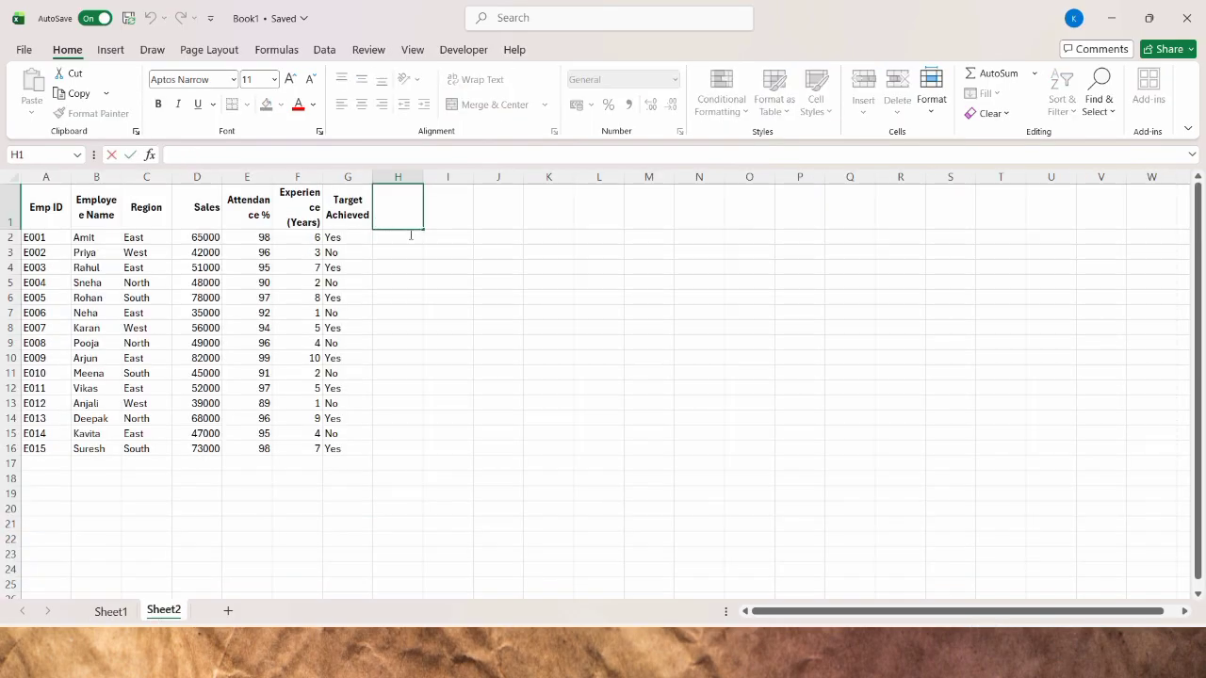
type("Bonus")
left_click(441, 244)
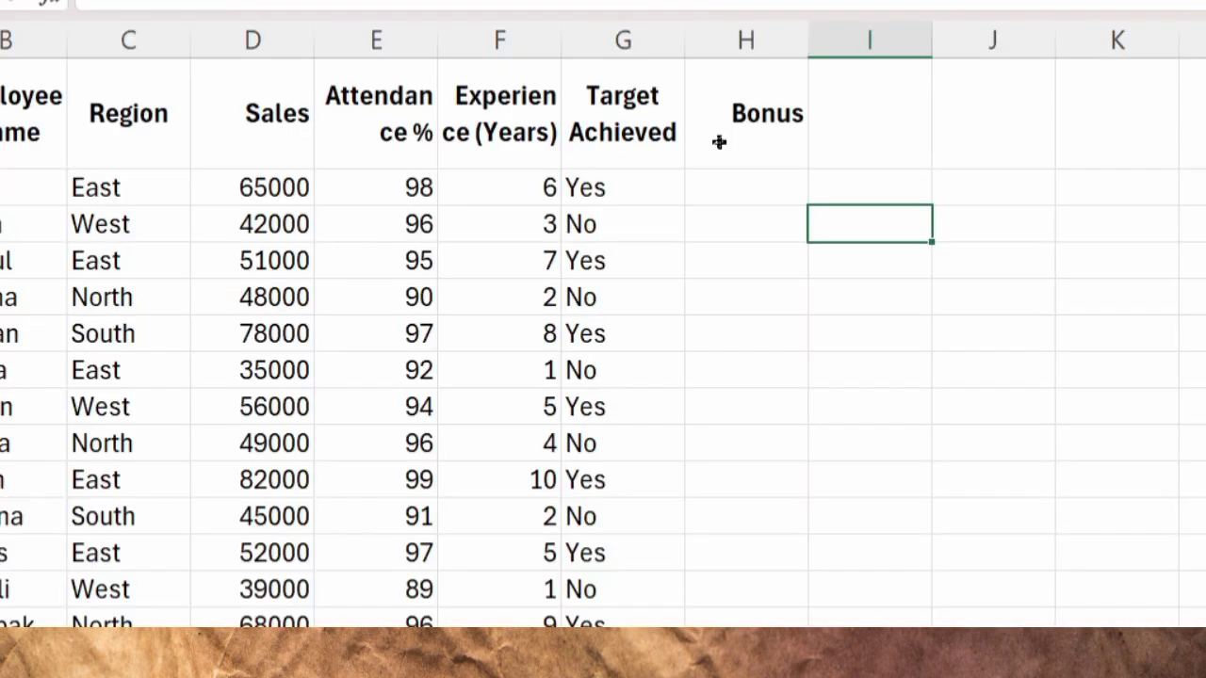
- Begin an IF formula in H2 with the logical test D2>=50000 on the Sales value
left_click(399, 240)
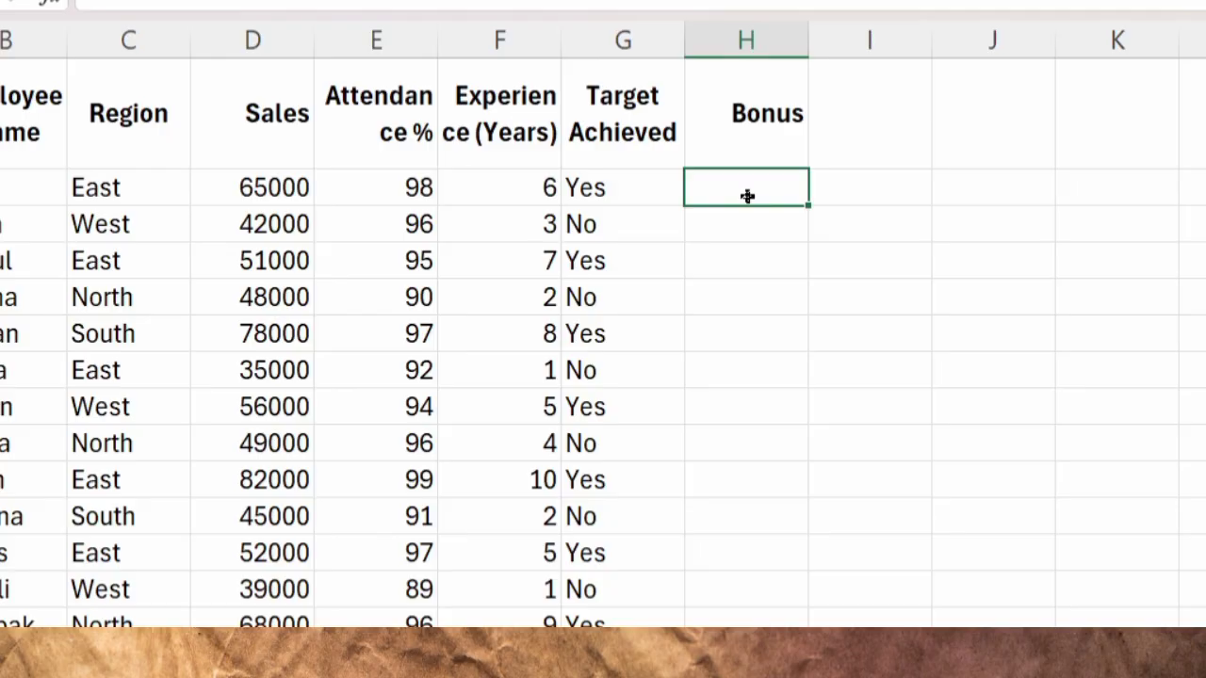
type("=if")
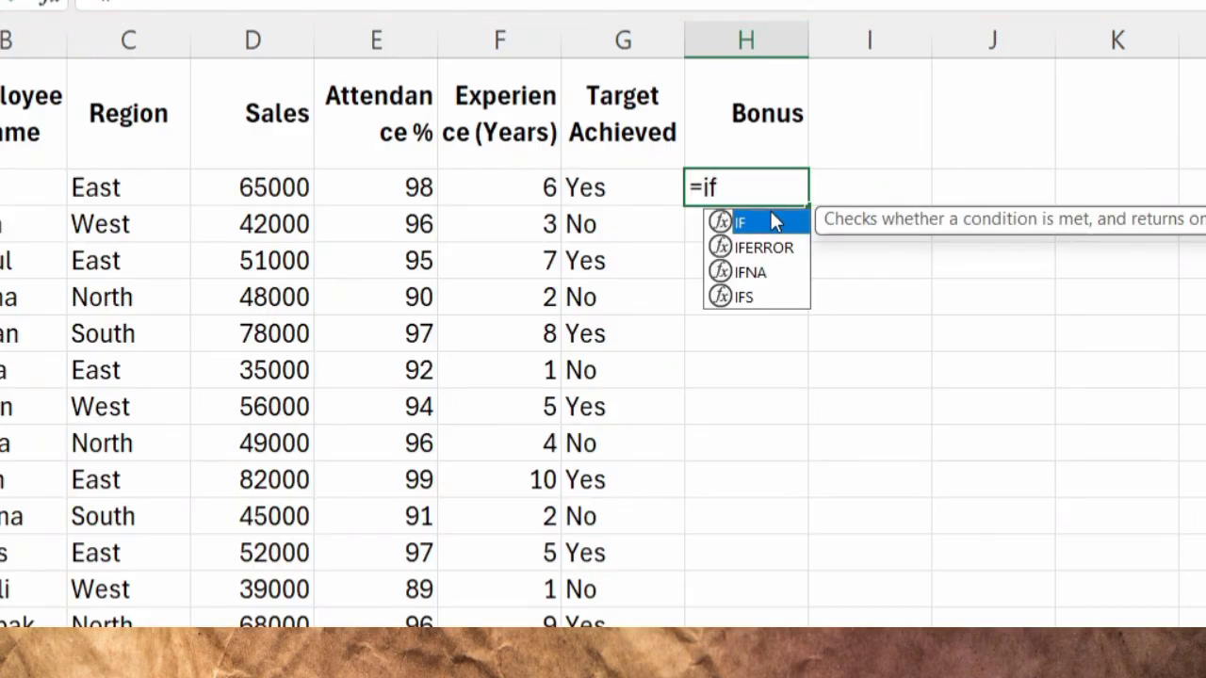
double_click(771, 213)
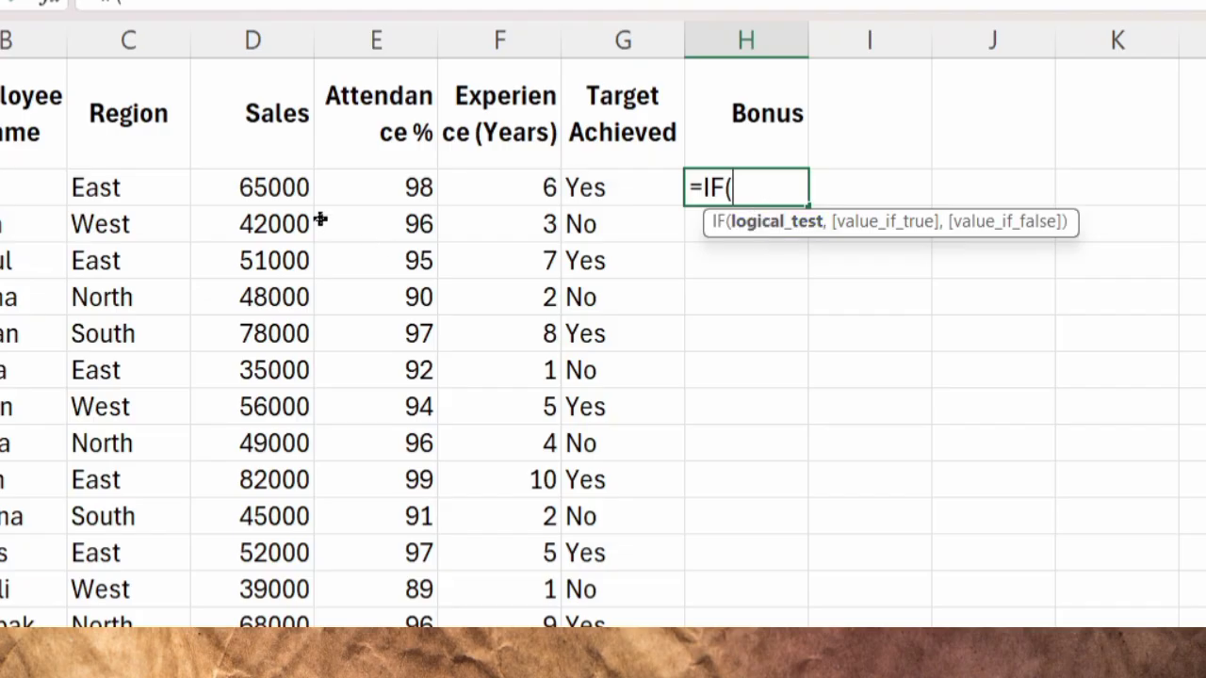
left_click(295, 195)
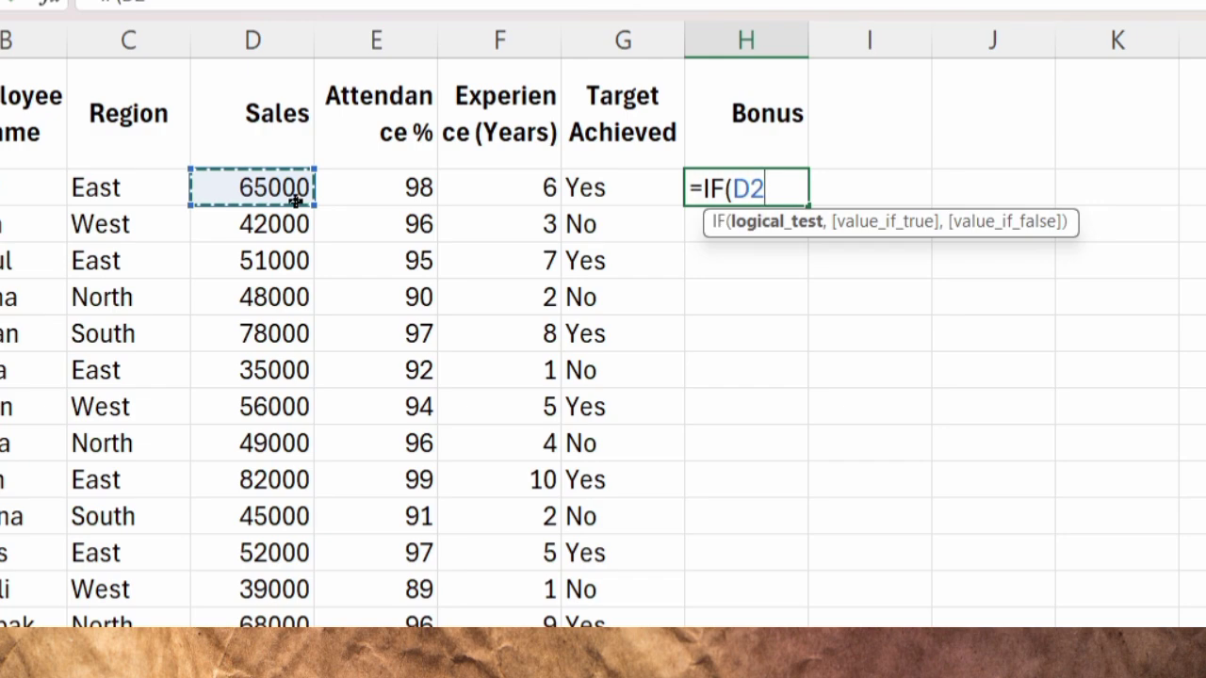
type(".")
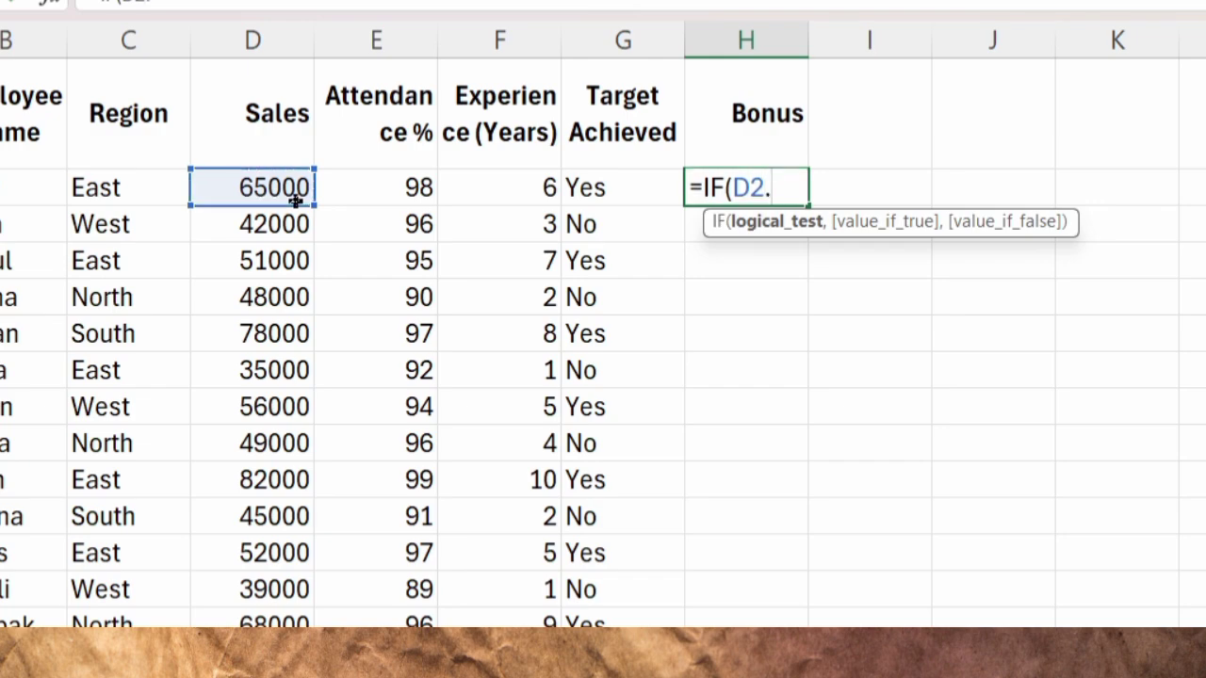
key("BackSpace")
type(">=5")
type("0000")
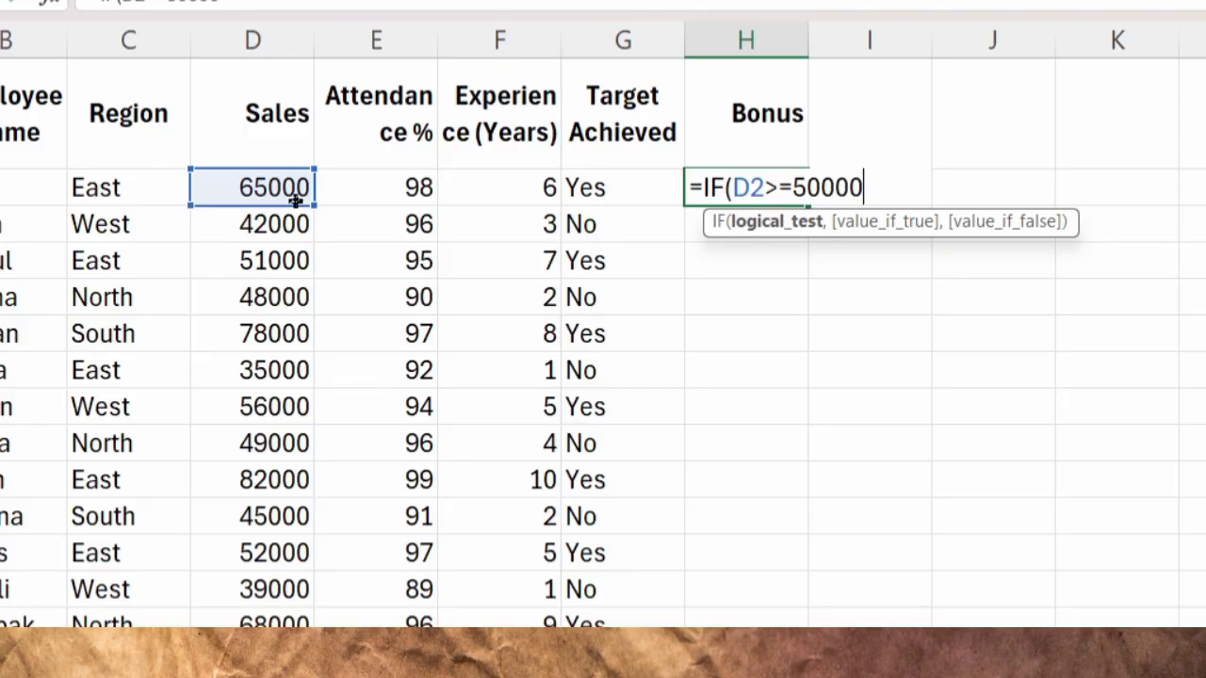
type(",")
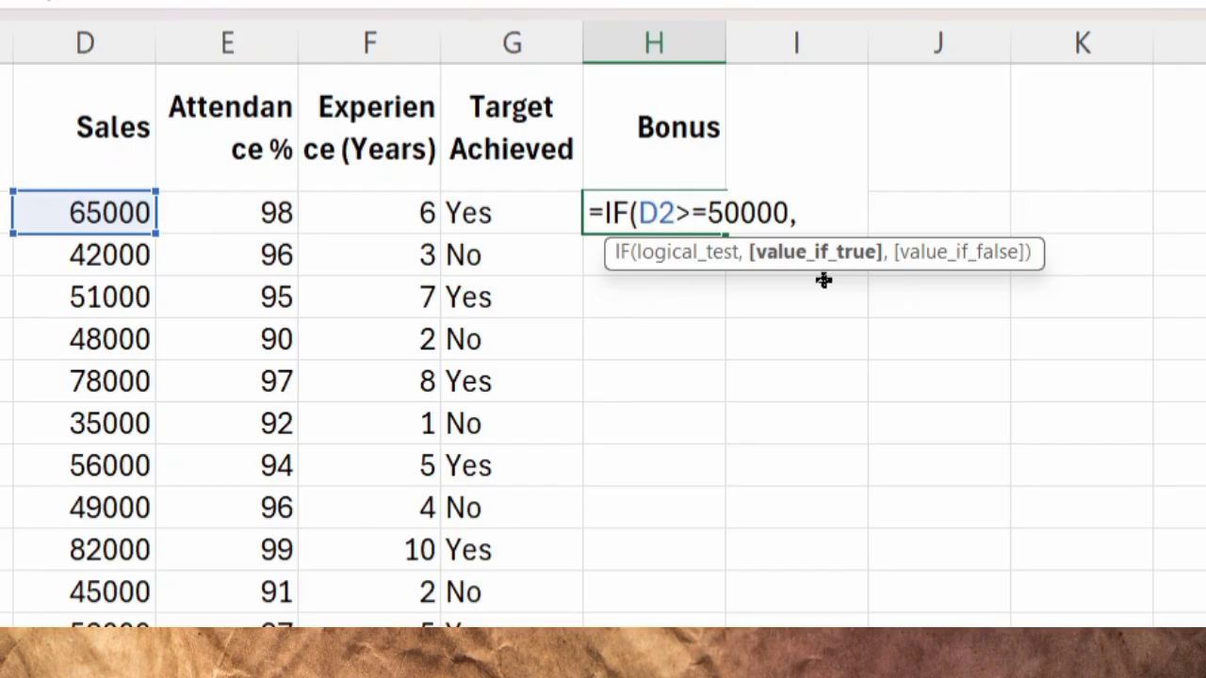
- Give the IF formula in H2 the value-if-true text "Bonus Eligible"
type("B")
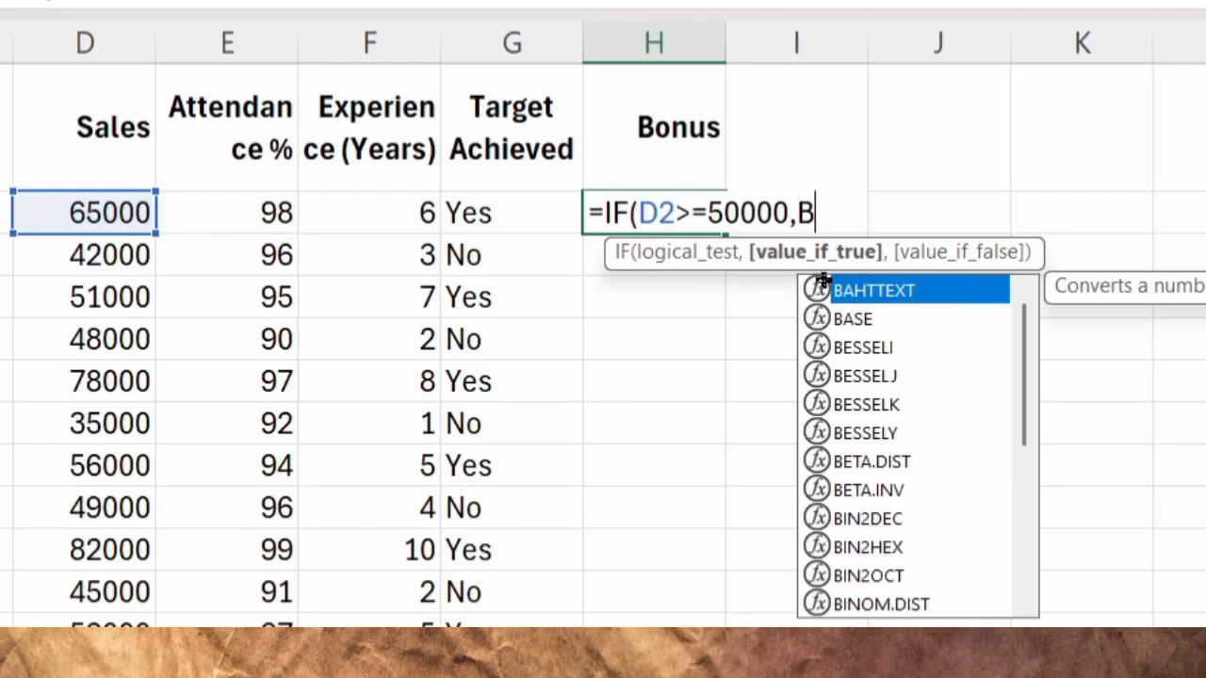
key("BackSpace")
type("\"")
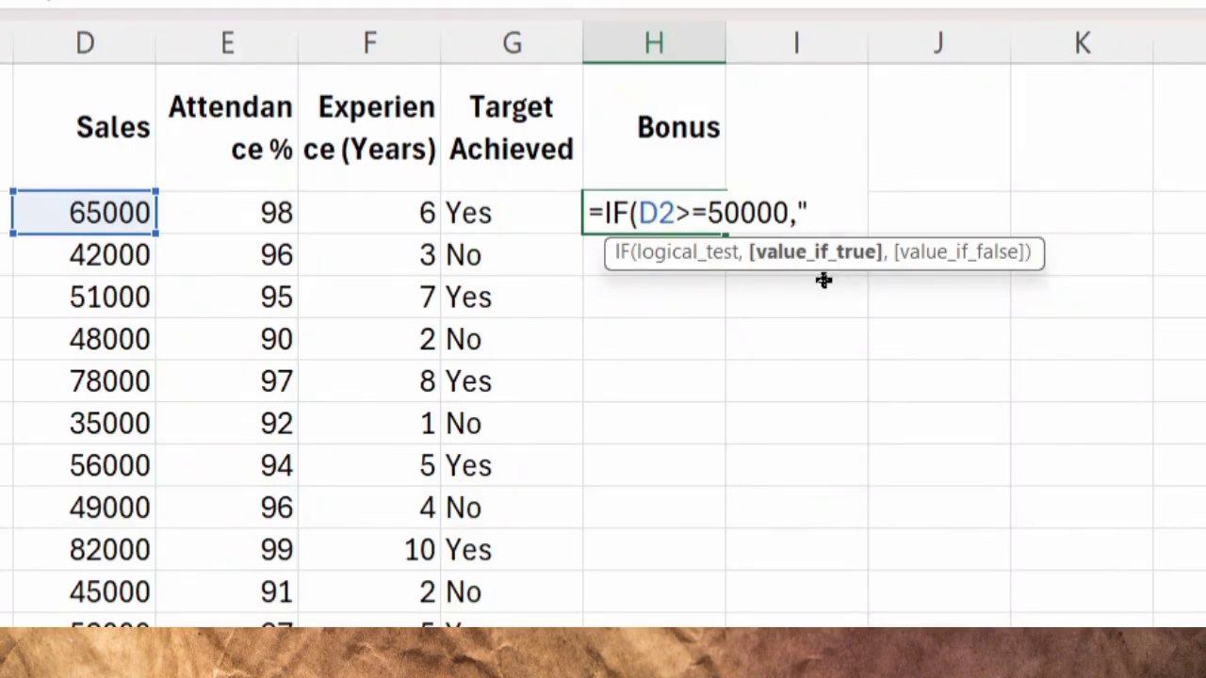
type("Bonus ")
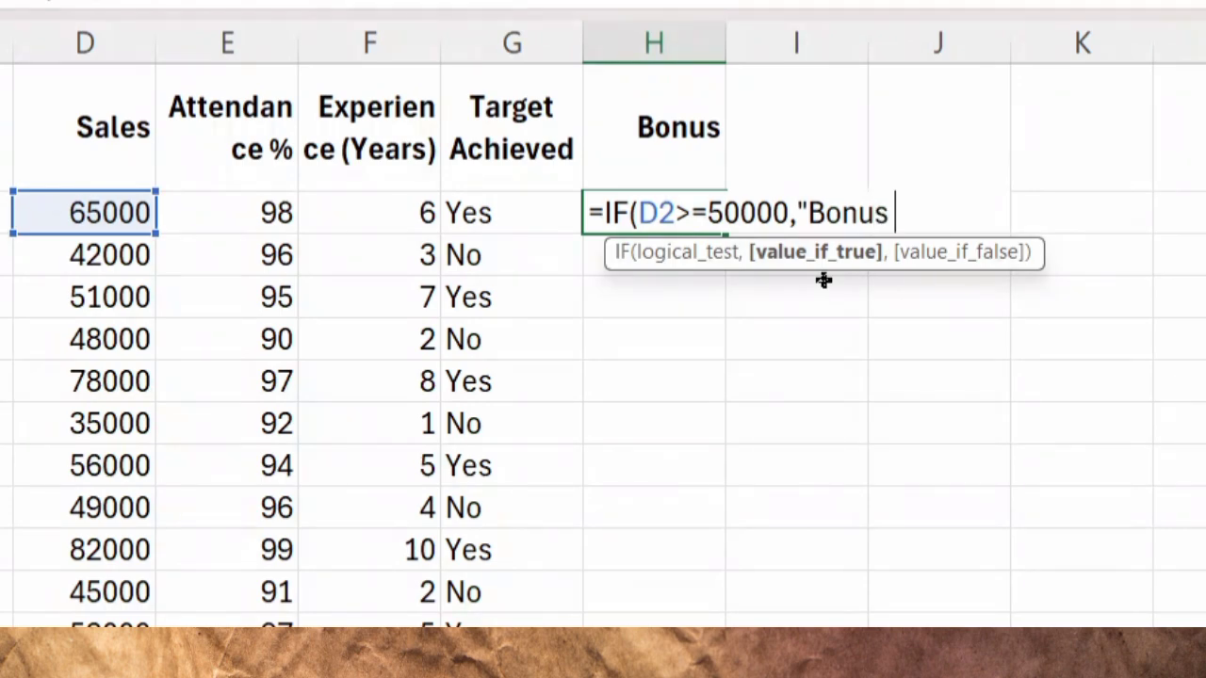
type("Eligible")
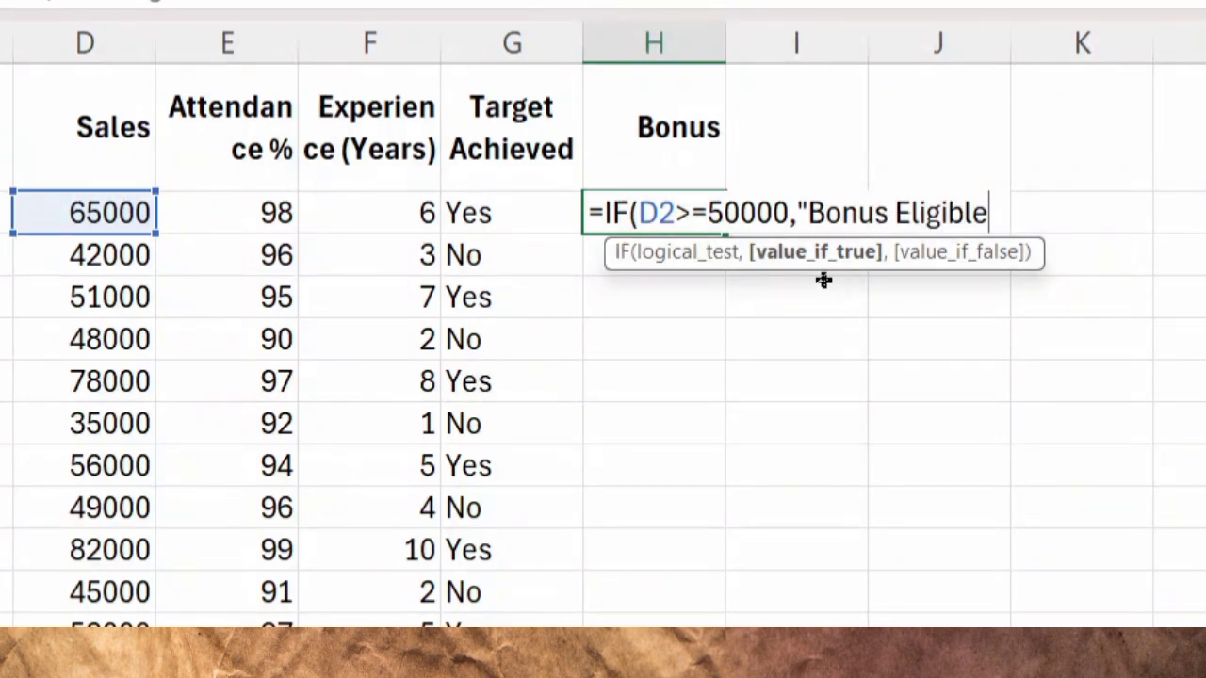
type("\",")
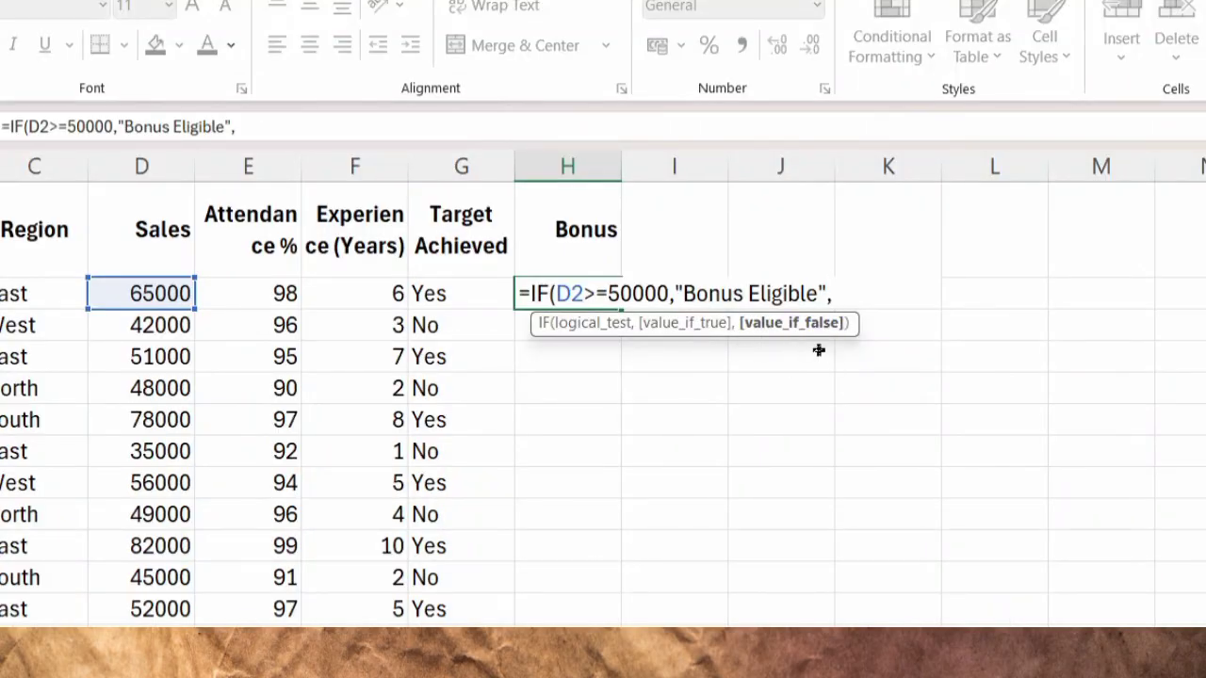
- Give the IF formula in H2 the value-if-false text "Not Eligible", close it and commit it
type("\"Not")
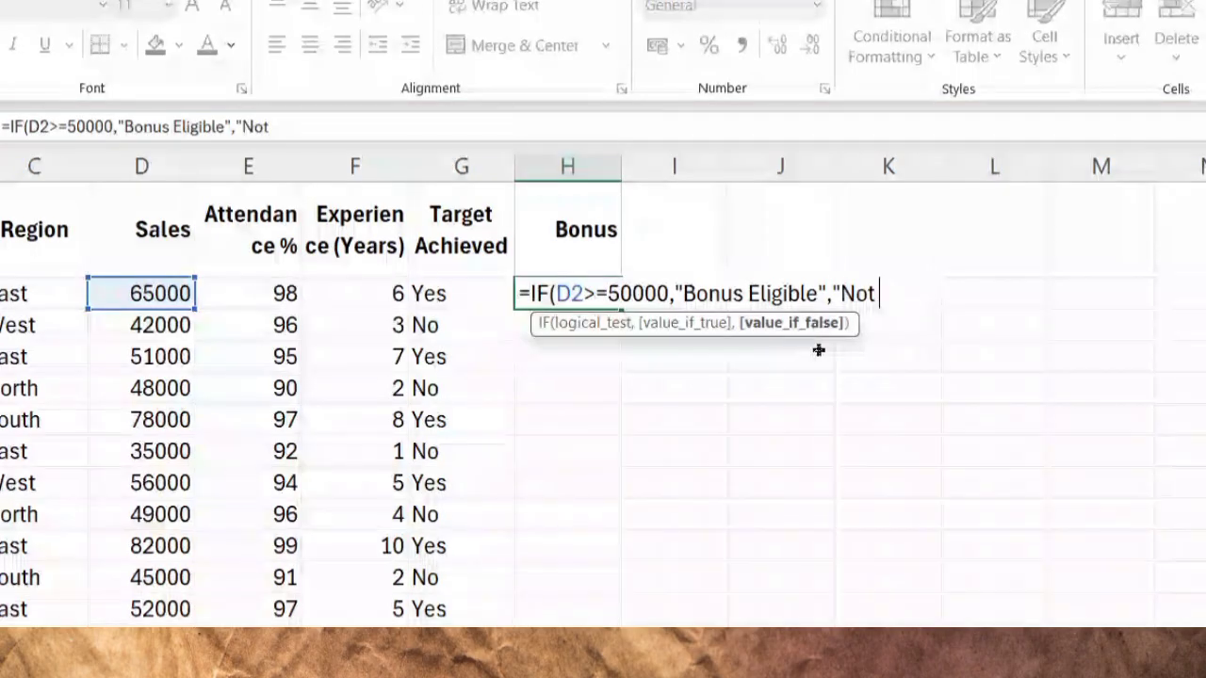
type(" Eil")
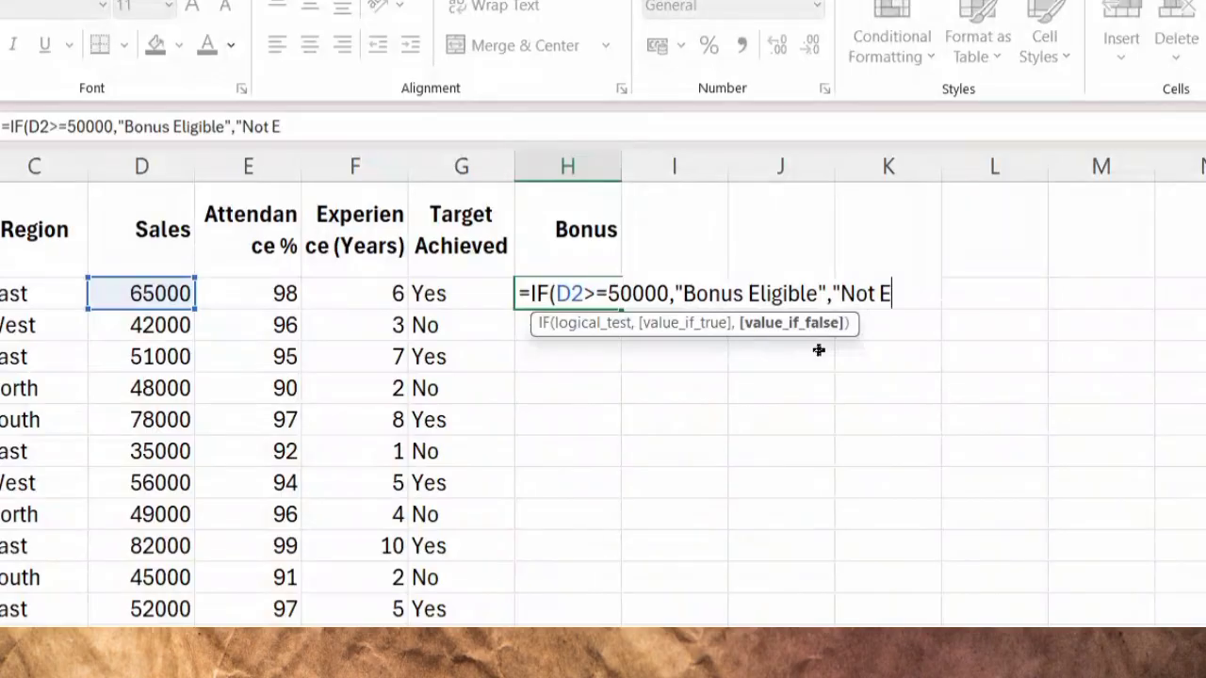
type("i")
key("BackSpace")
key("BackSpace")
key("BackSpace")
type("ligible\")")
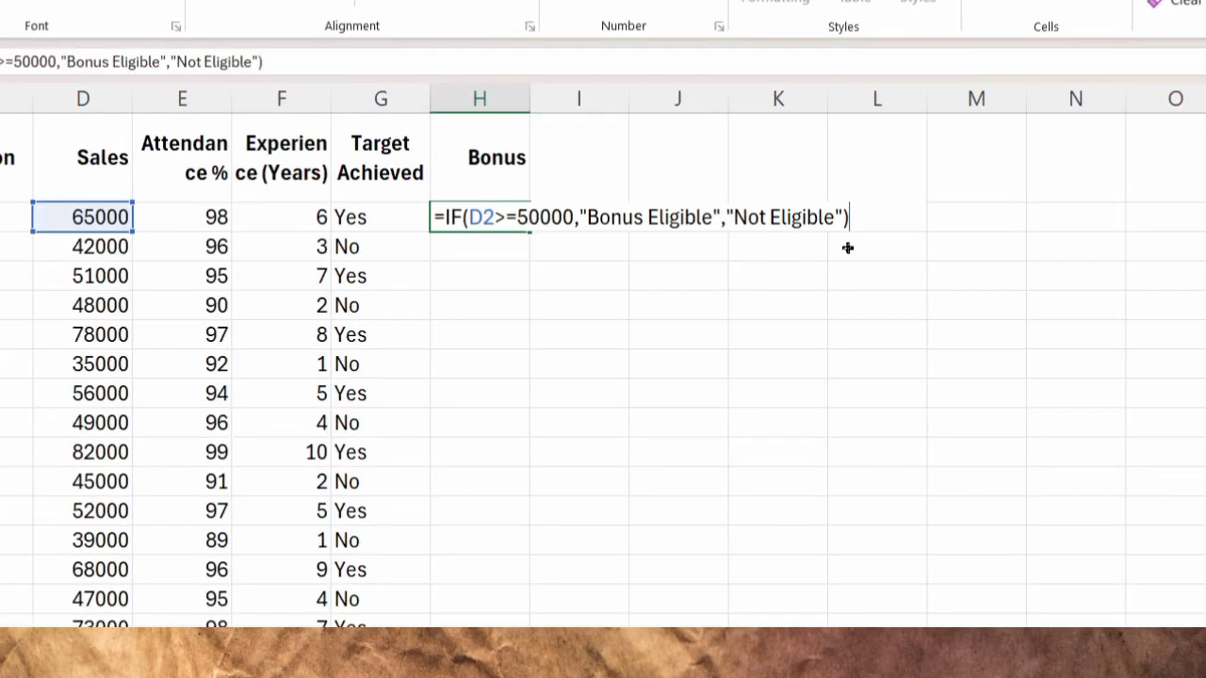
key("Return")
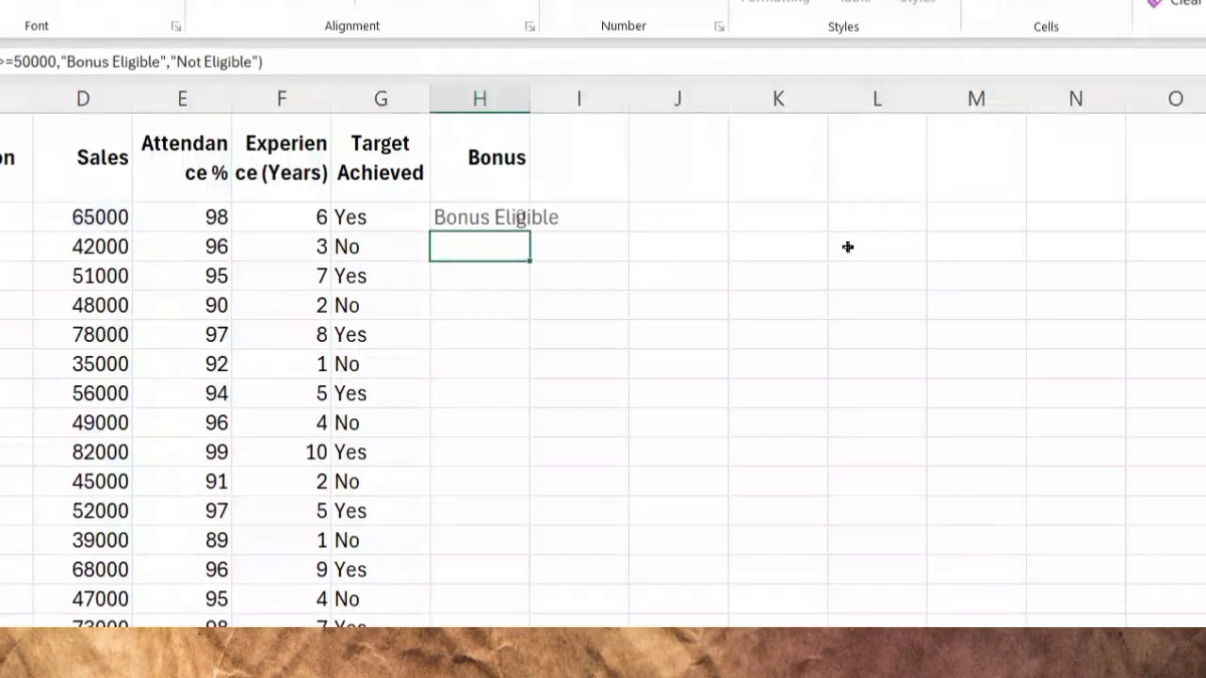
- Auto-fit the width of the Bonus column H to its contents
left_click(506, 222)
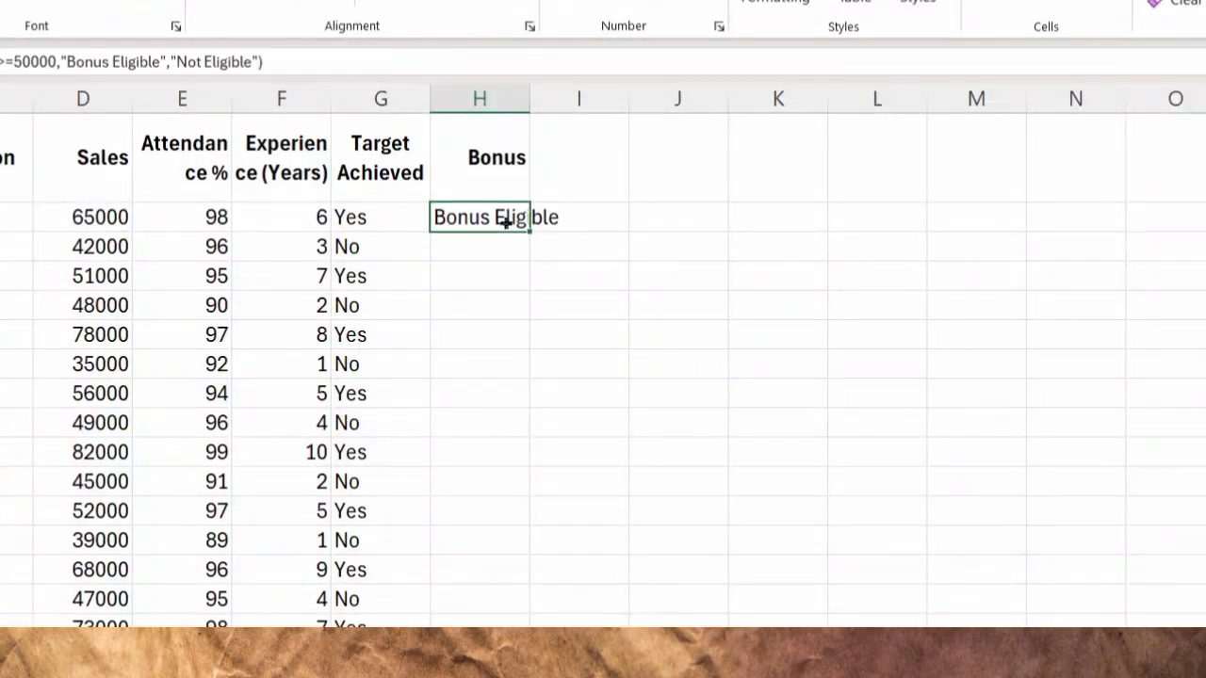
double_click(532, 107)
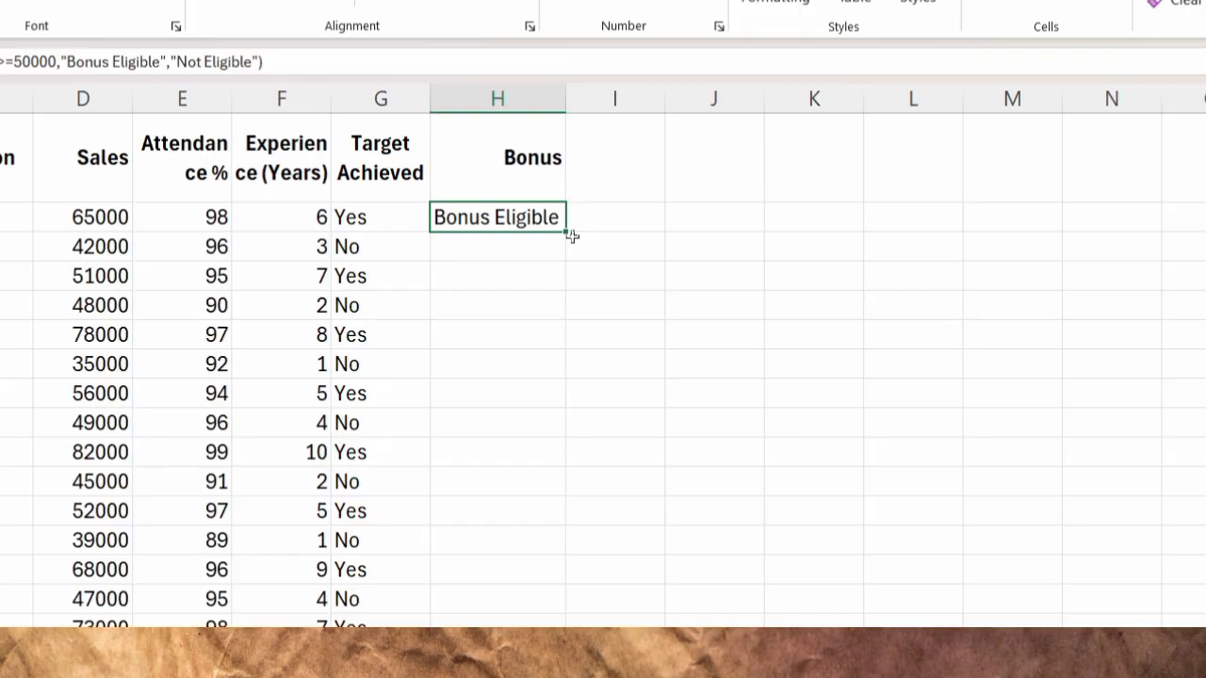
scroll(572, 236, "up", 4, "ctrl")
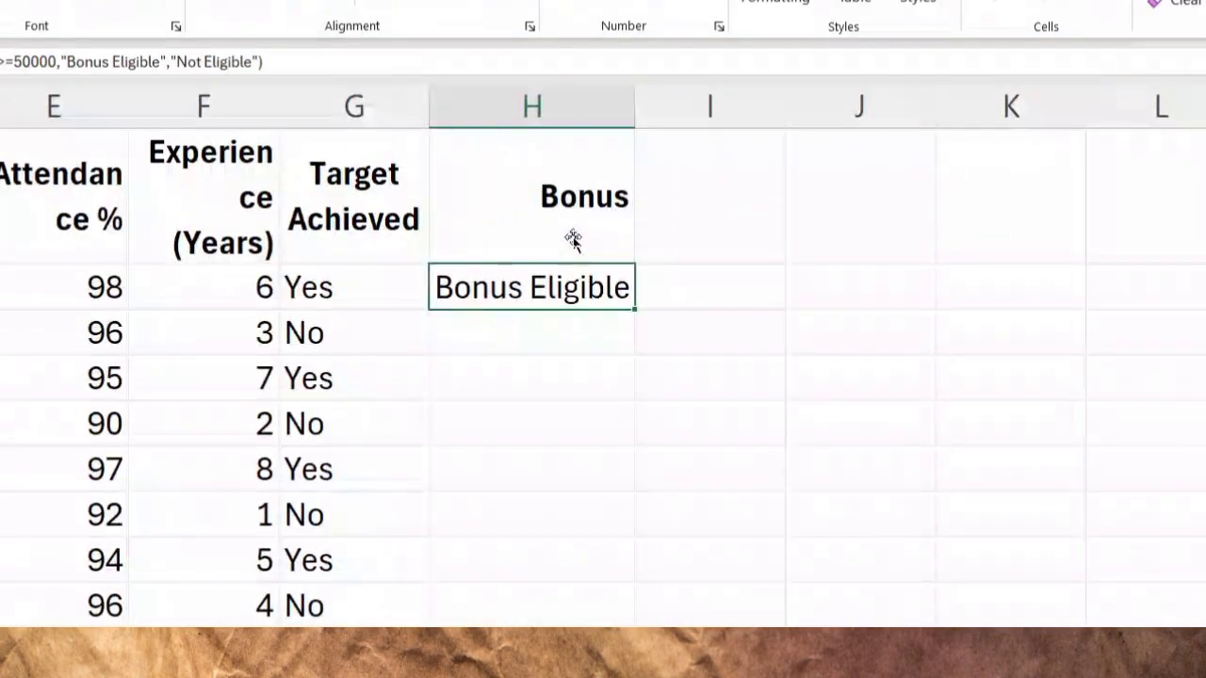
left_click_drag(644, 316, 634, 320)
left_click(632, 319)
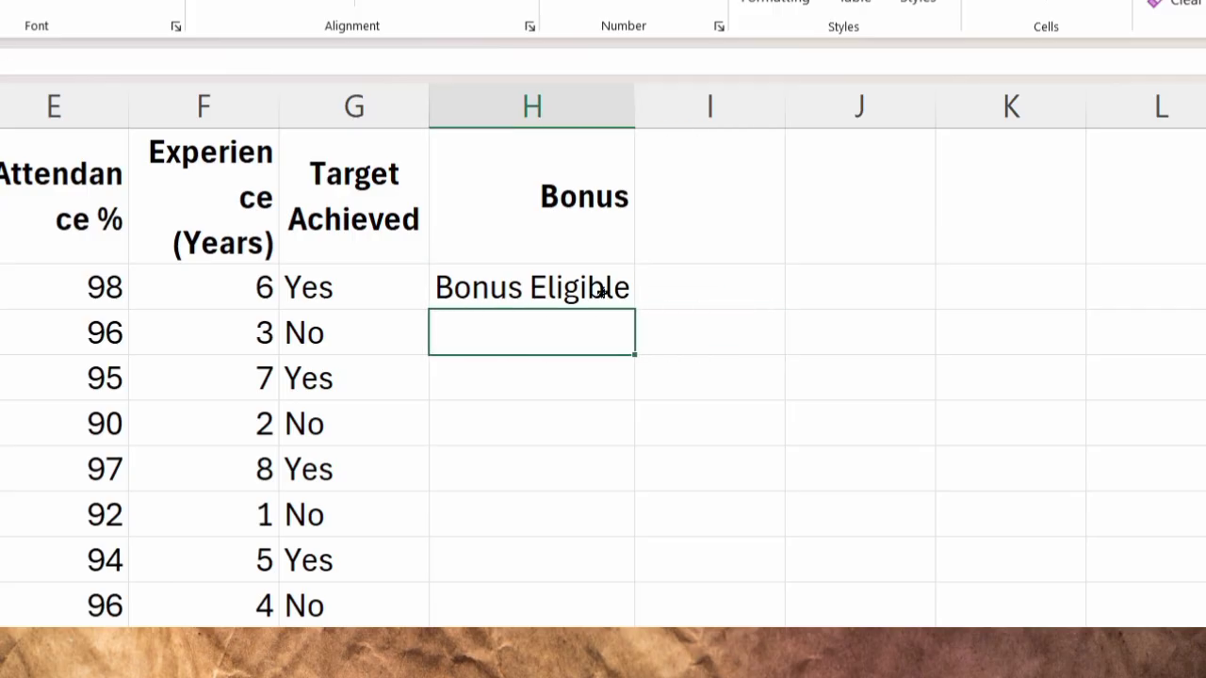
left_click(600, 293)
key("BackSpace")
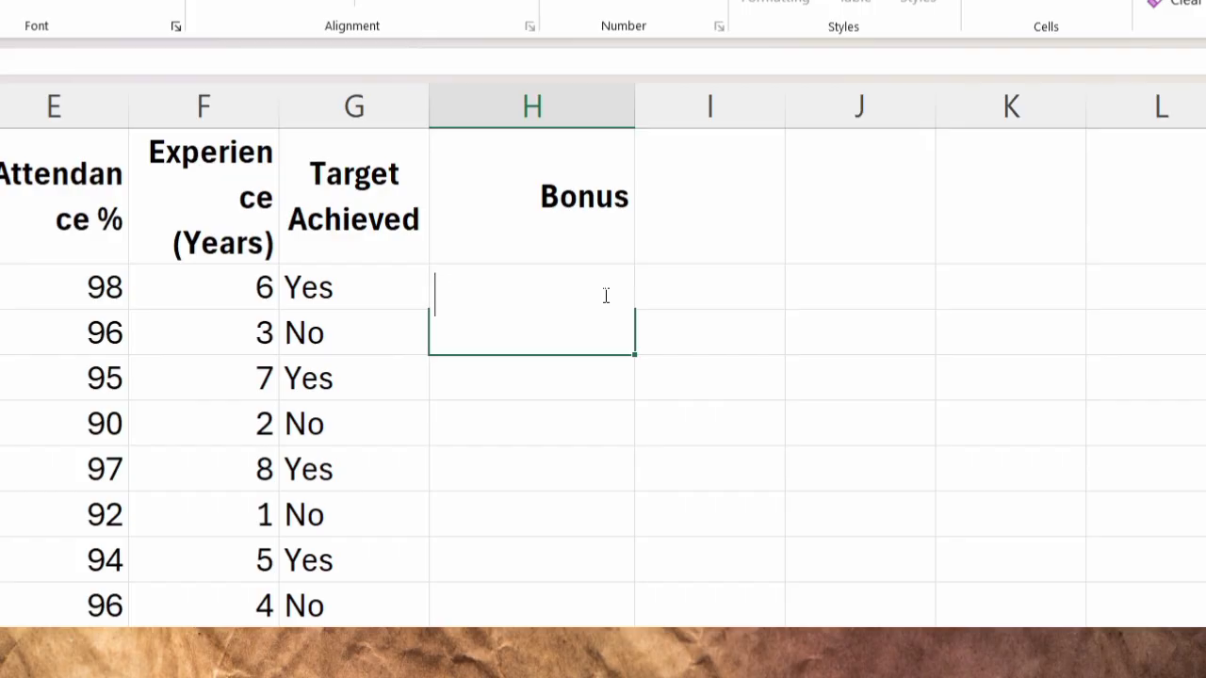
key("Escape")
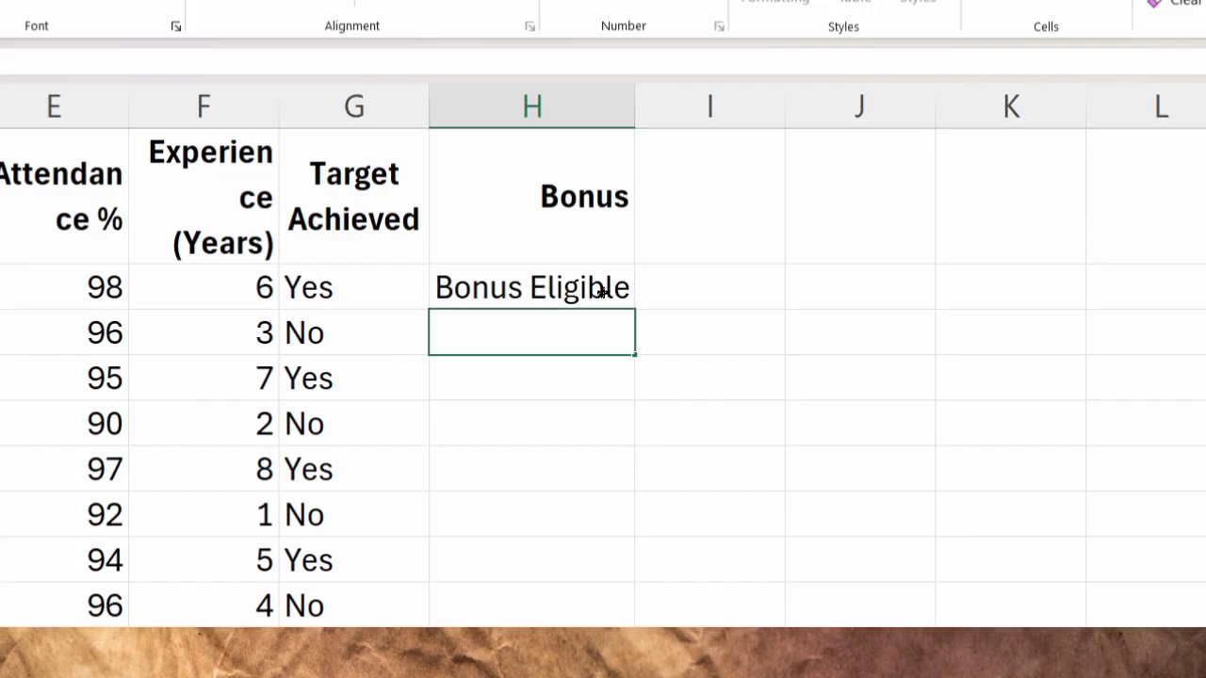
- Fill the Bonus formula from H2 down through the last employee row, H16, and review the results
left_click(590, 285)
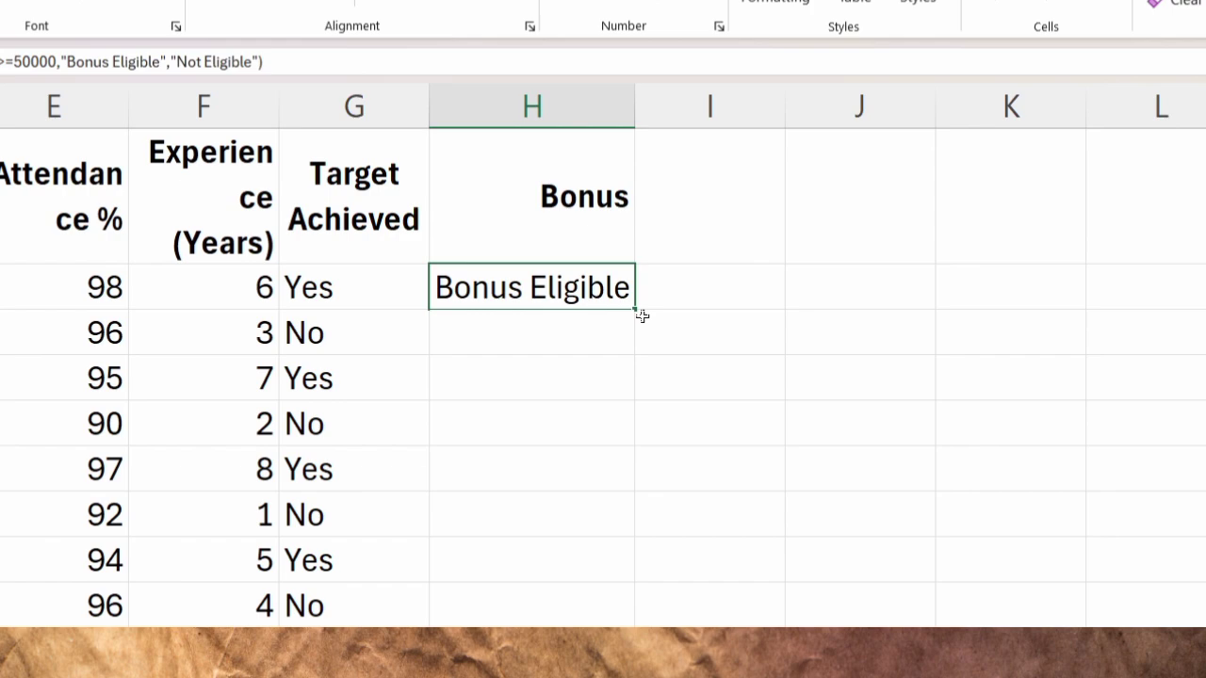
left_click_drag(642, 316, 665, 660)
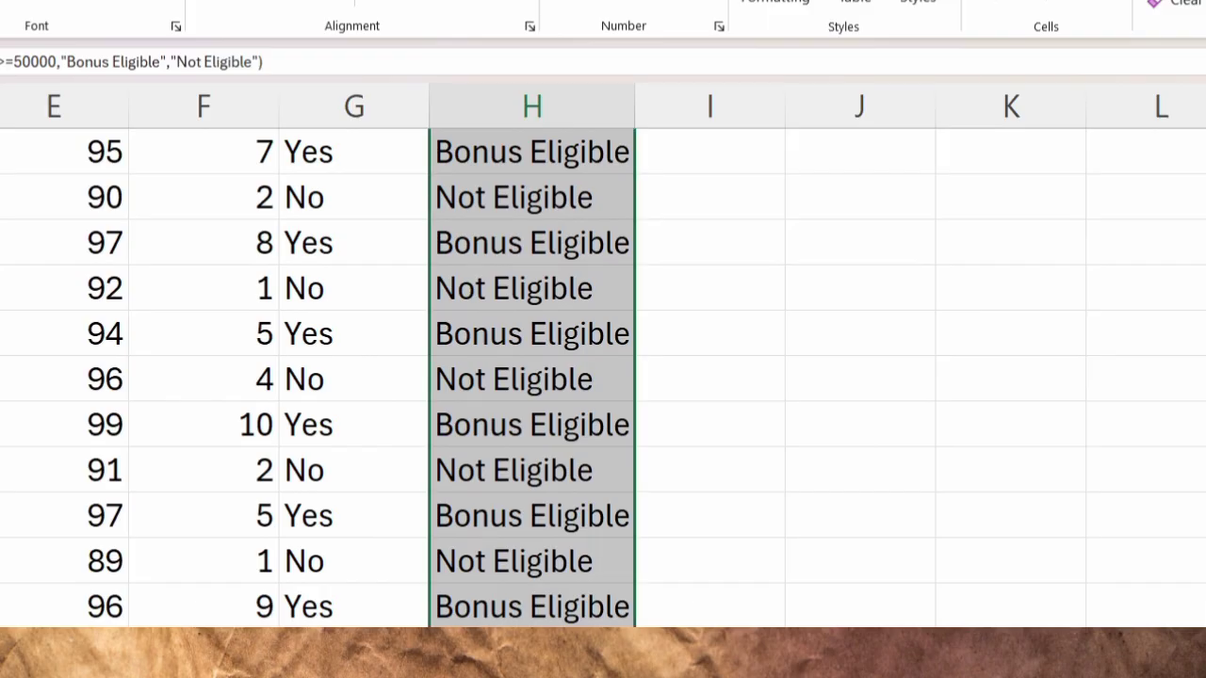
scroll(603, 377, "down", 2)
scroll(603, 376, "up", 2)
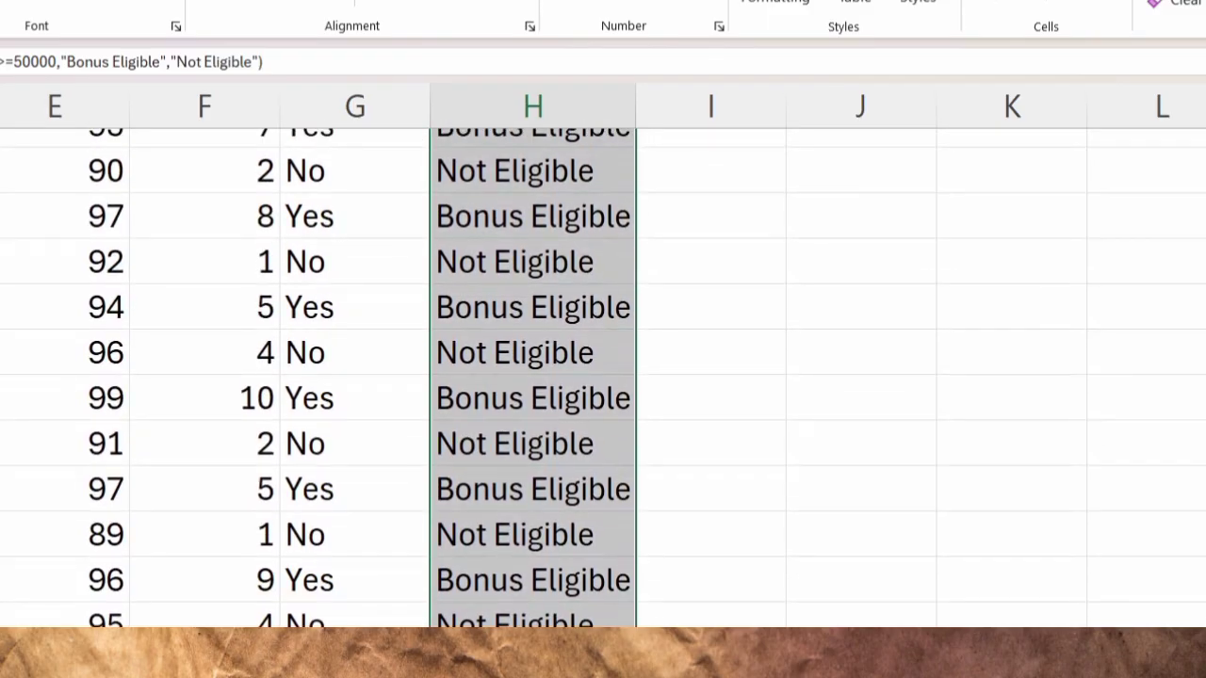
scroll(694, 424, "up", 2)
scroll(695, 387, "down", 2)
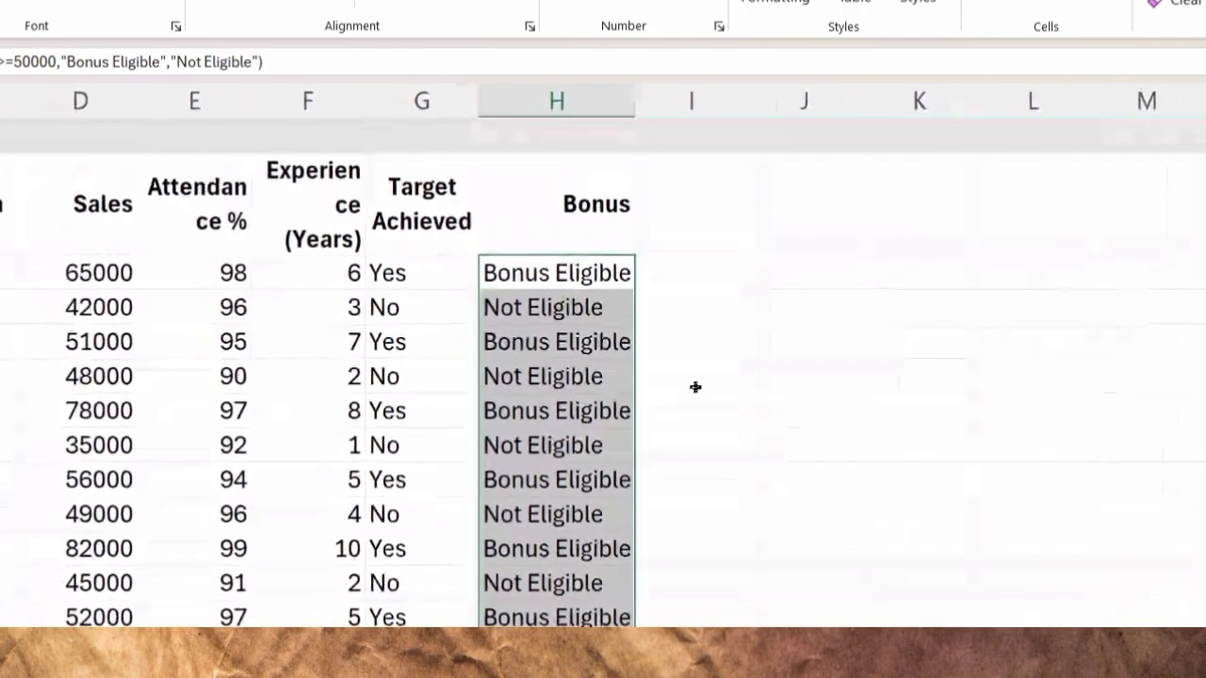
scroll(695, 387, "down", 2)
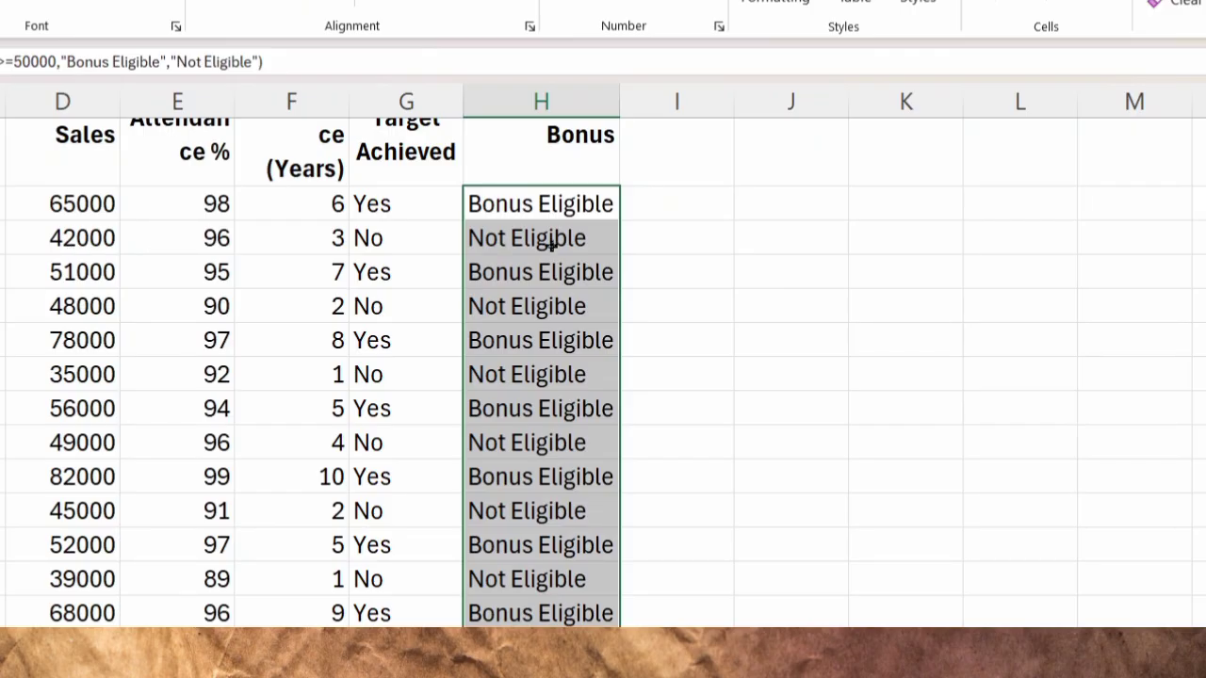
scroll(476, 272, "down", 3, "ctrl")
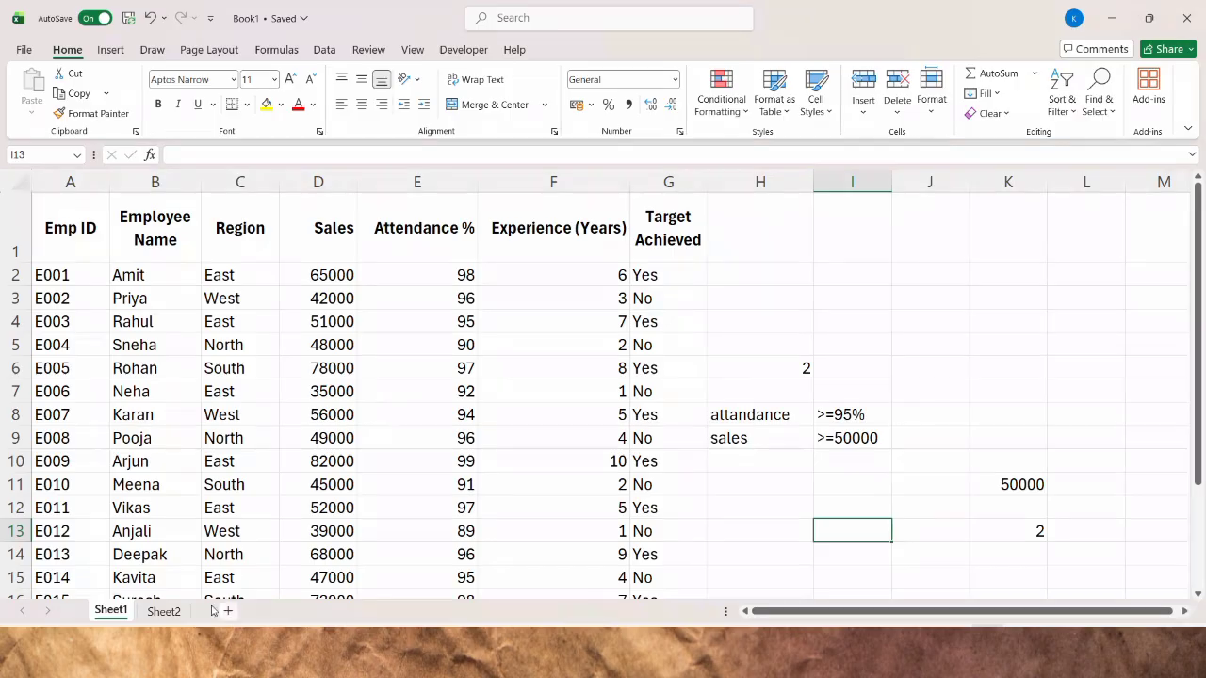
- On Sheet2, enter the header "and" in I1 and begin an IF formula with a nested AND function in I2
left_click(164, 611)
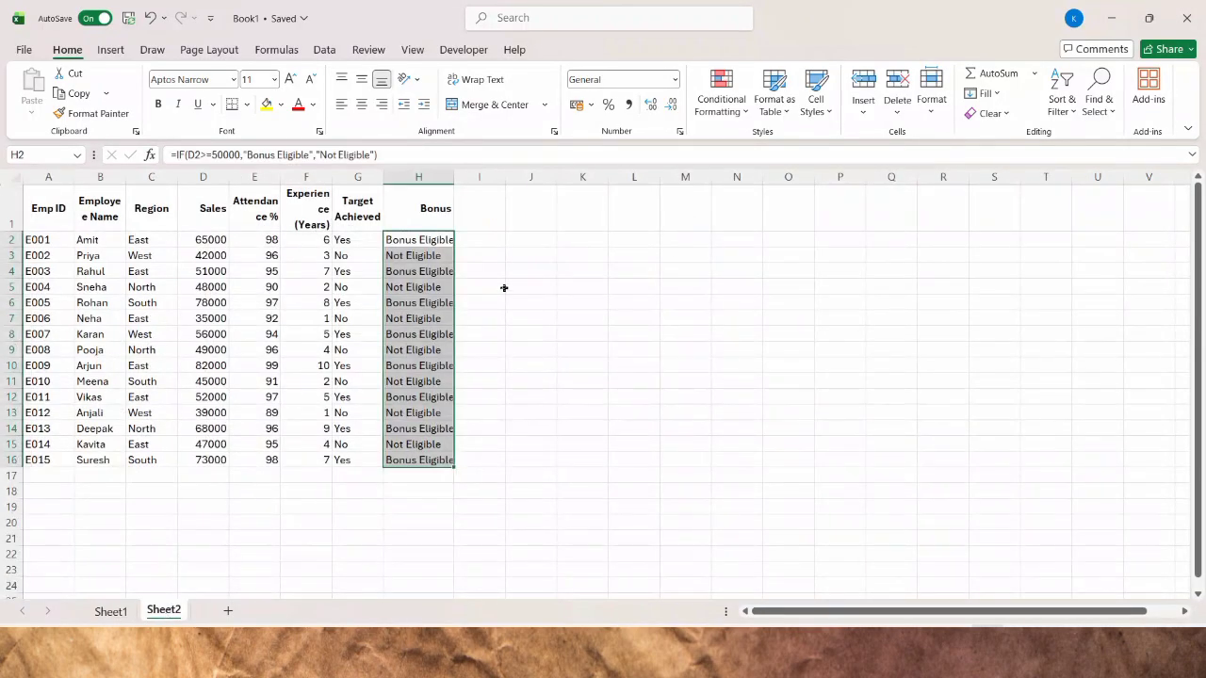
left_click(487, 215)
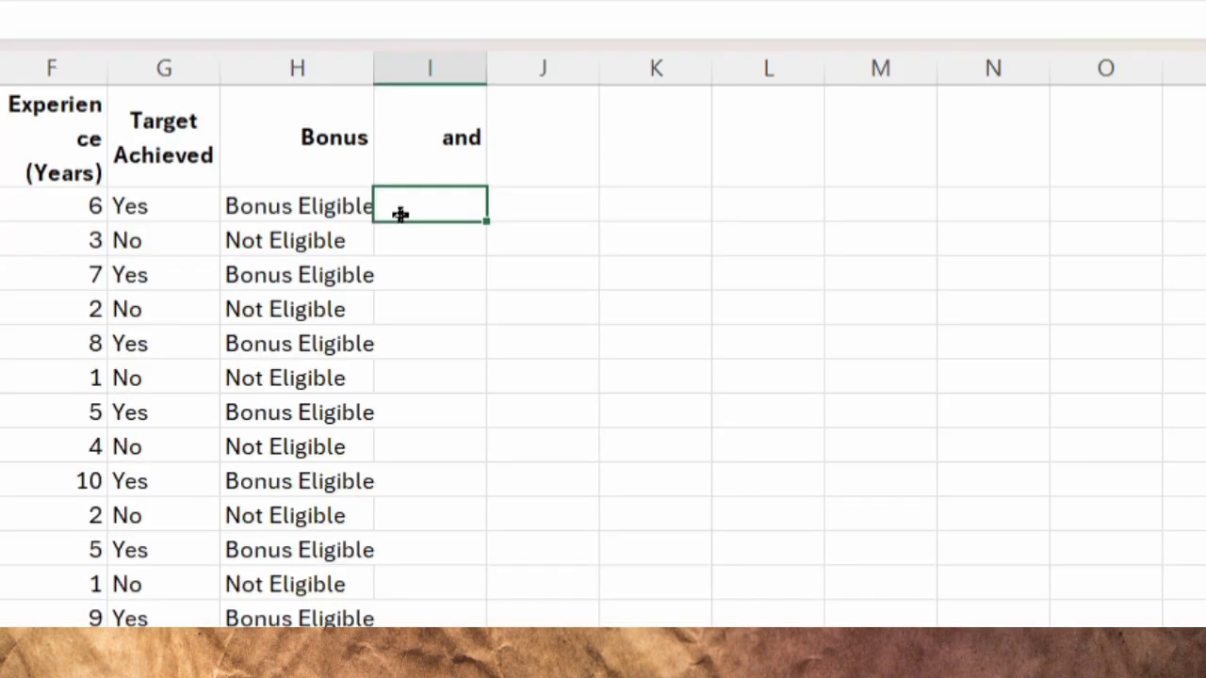
type("=if")
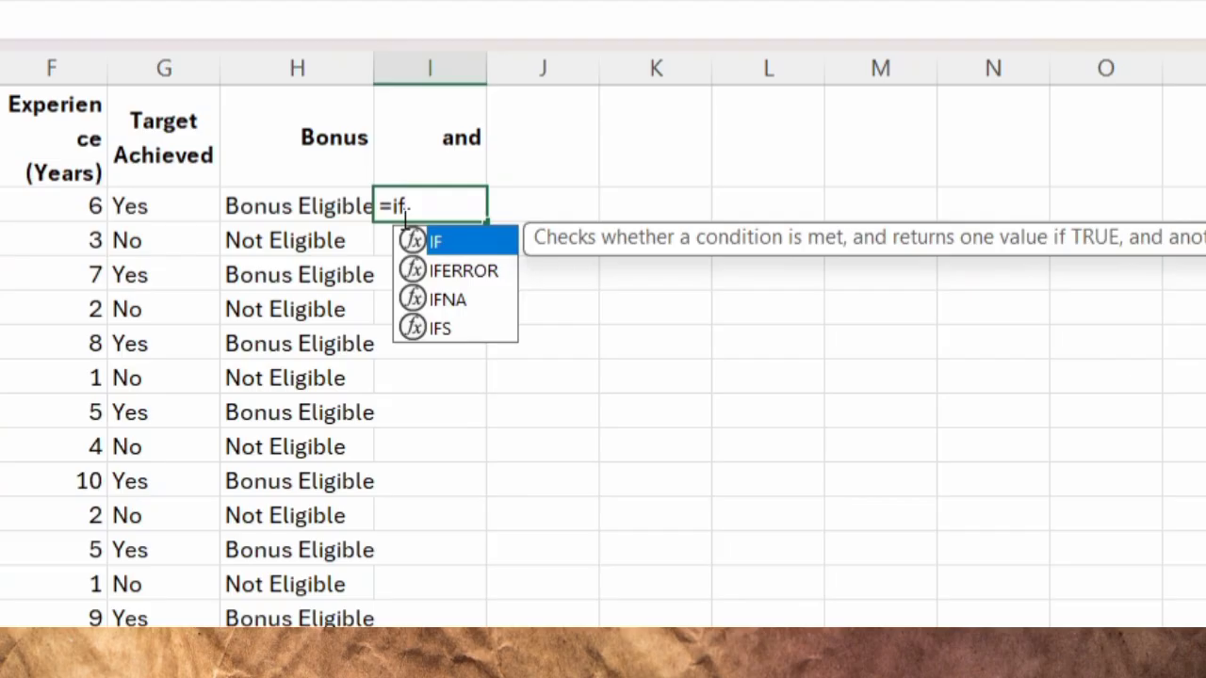
double_click(471, 243)
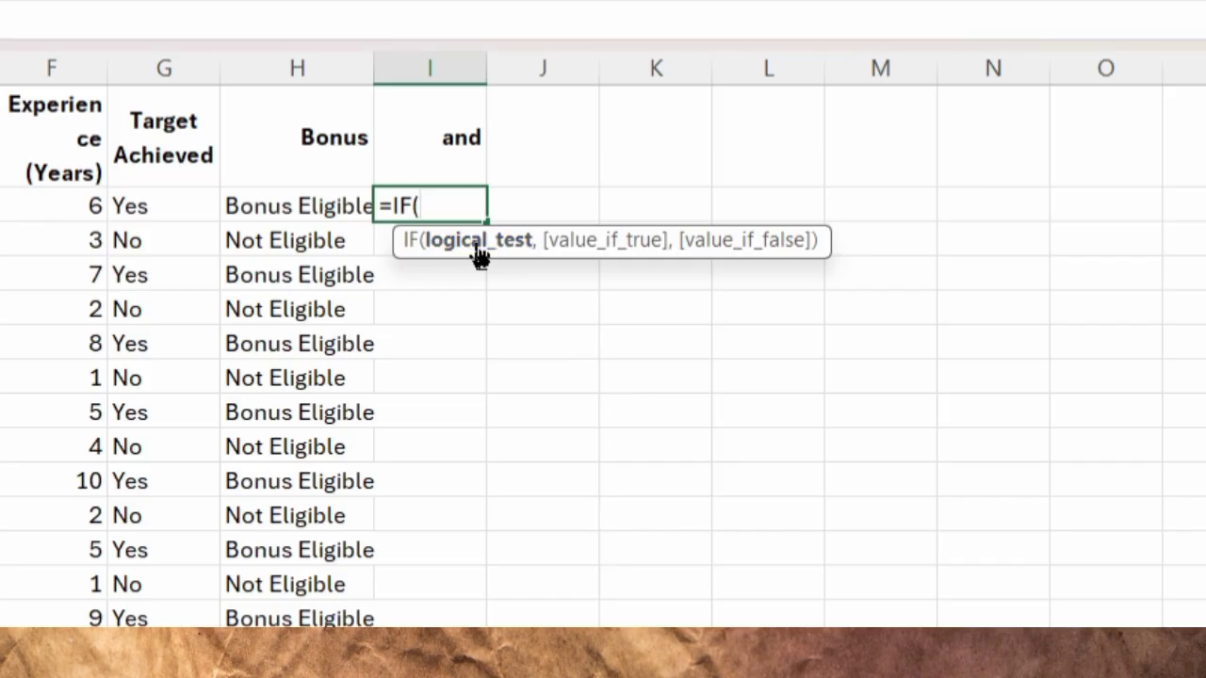
type("an")
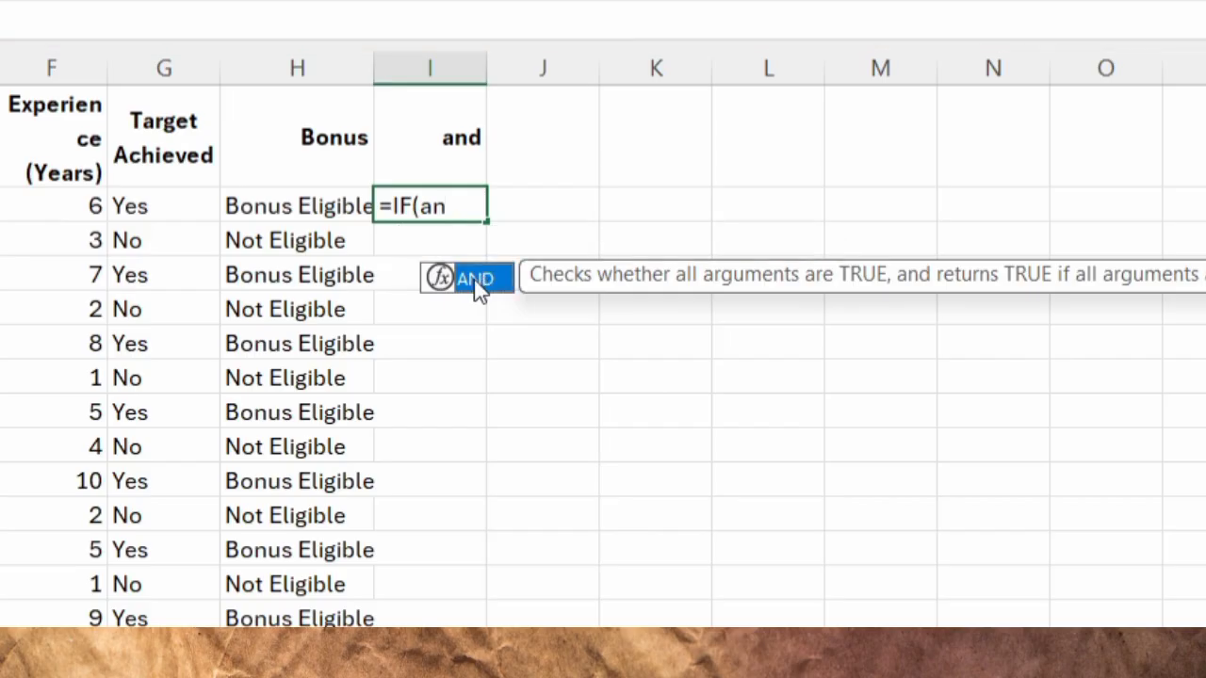
double_click(475, 281)
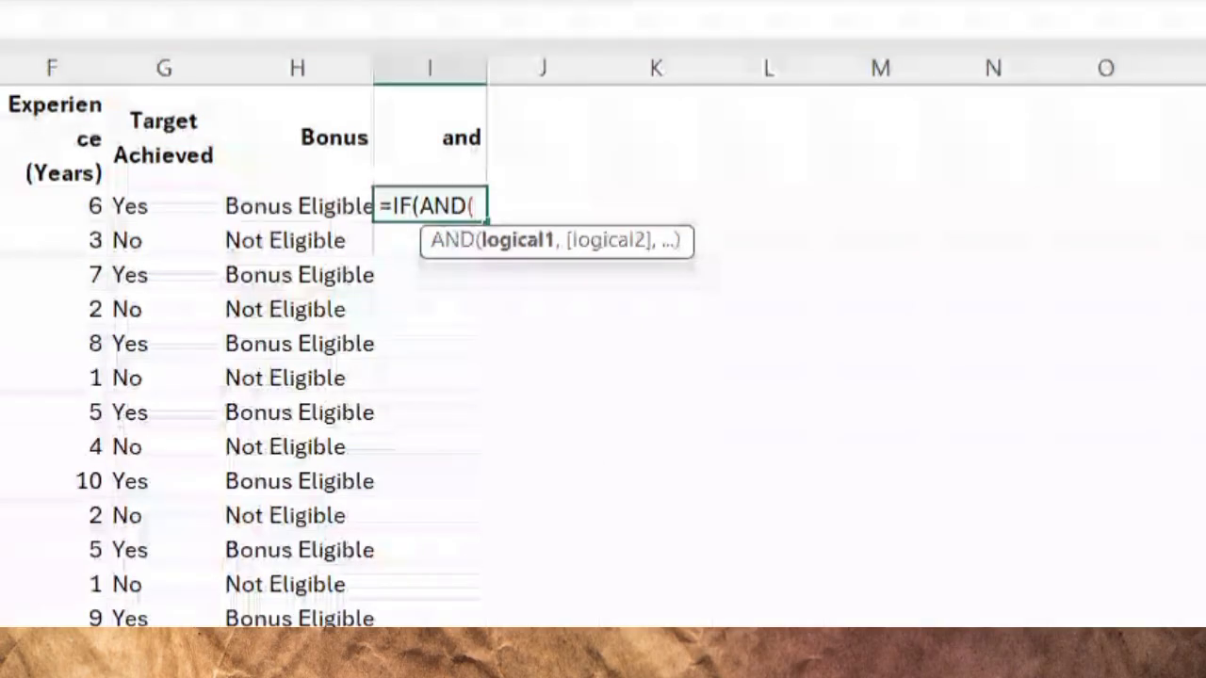
- Enter D2>=50000 on the Sales value as the first AND condition in I2's formula
type("D2")
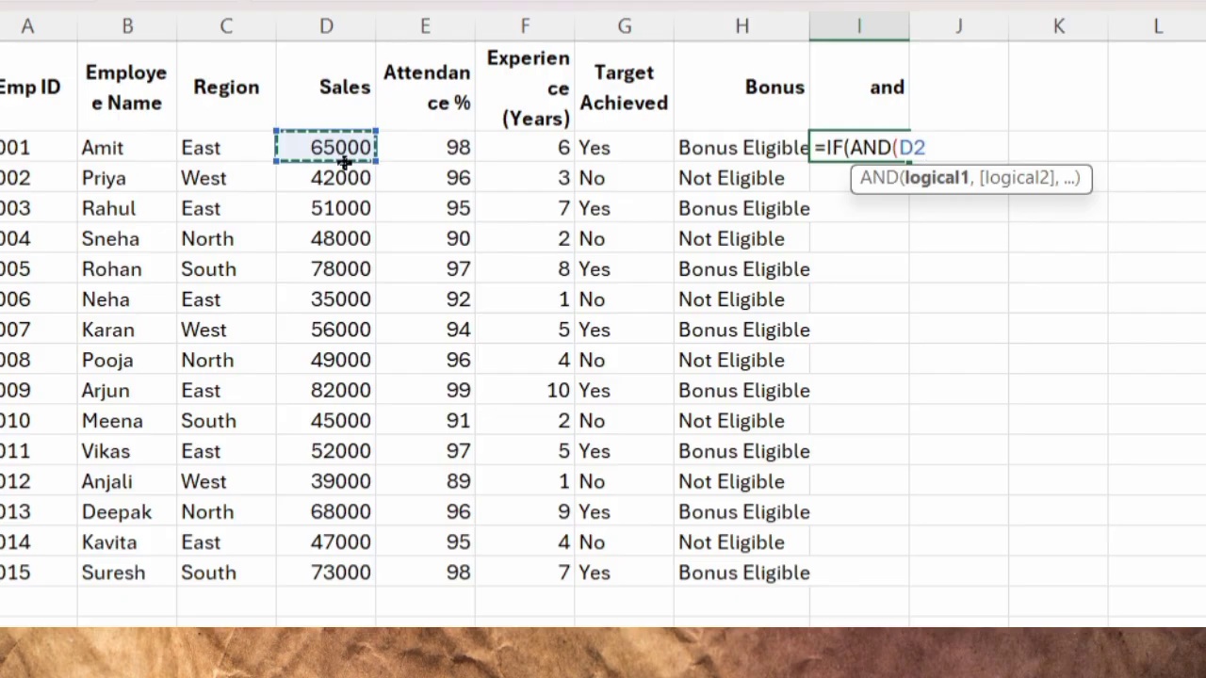
type(">==")
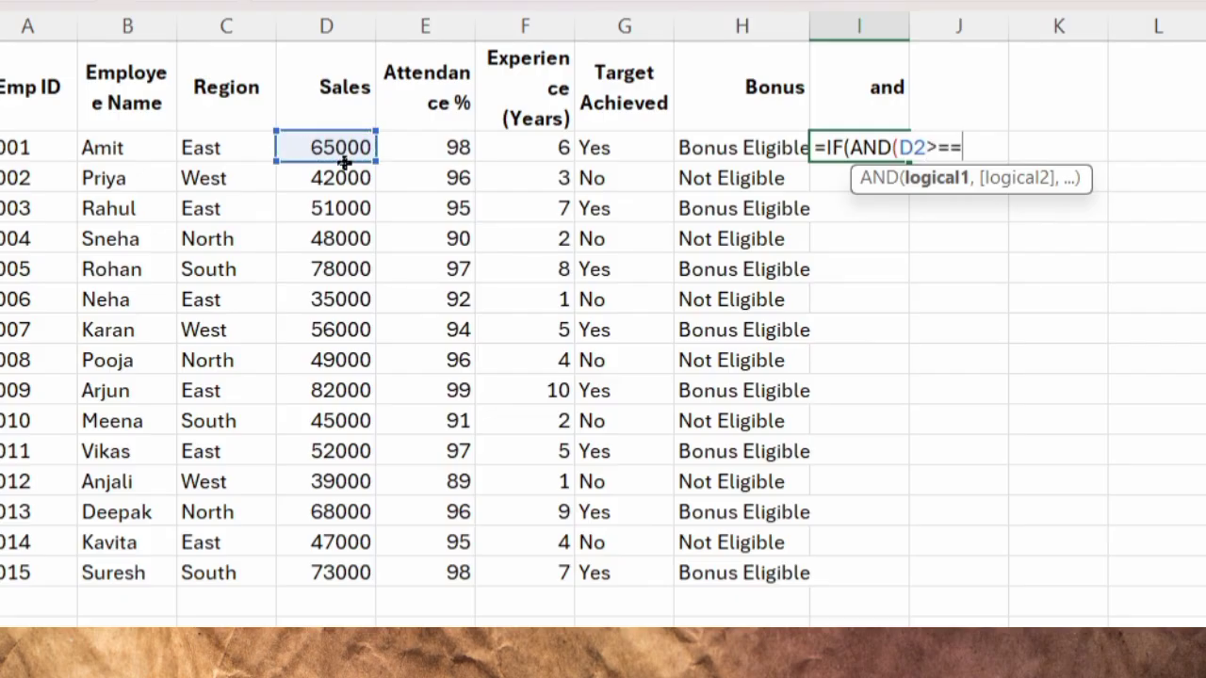
key("BackSpace")
type("=5")
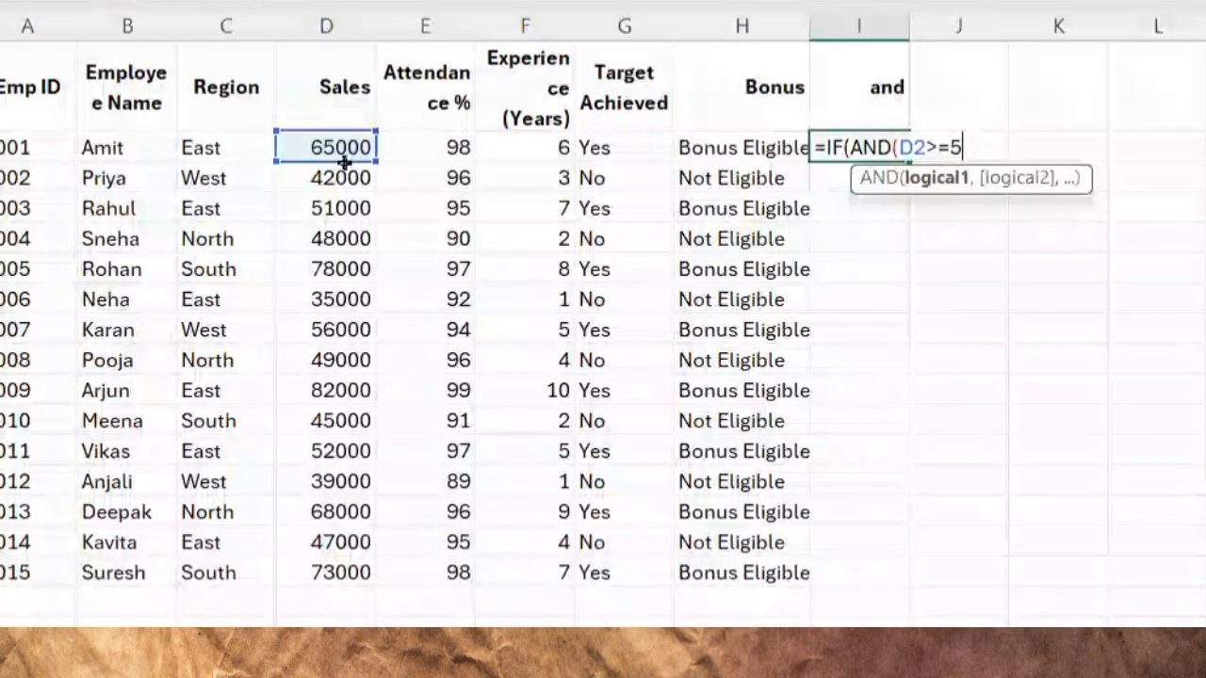
type("0000")
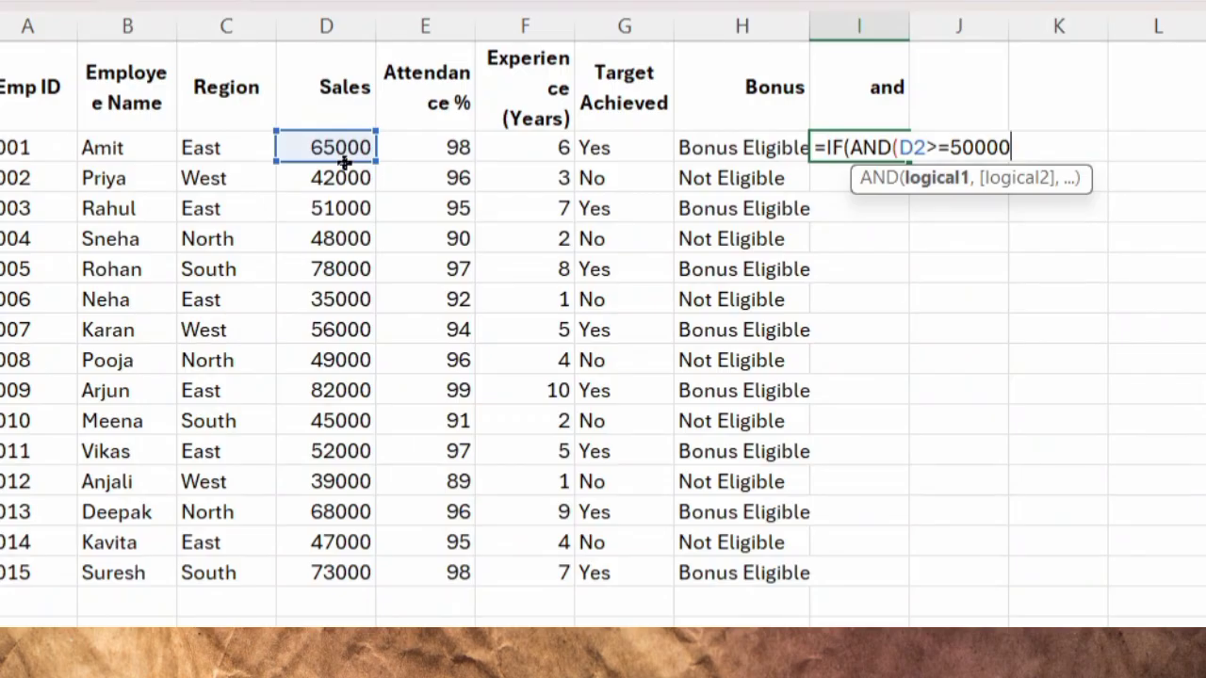
type(",")
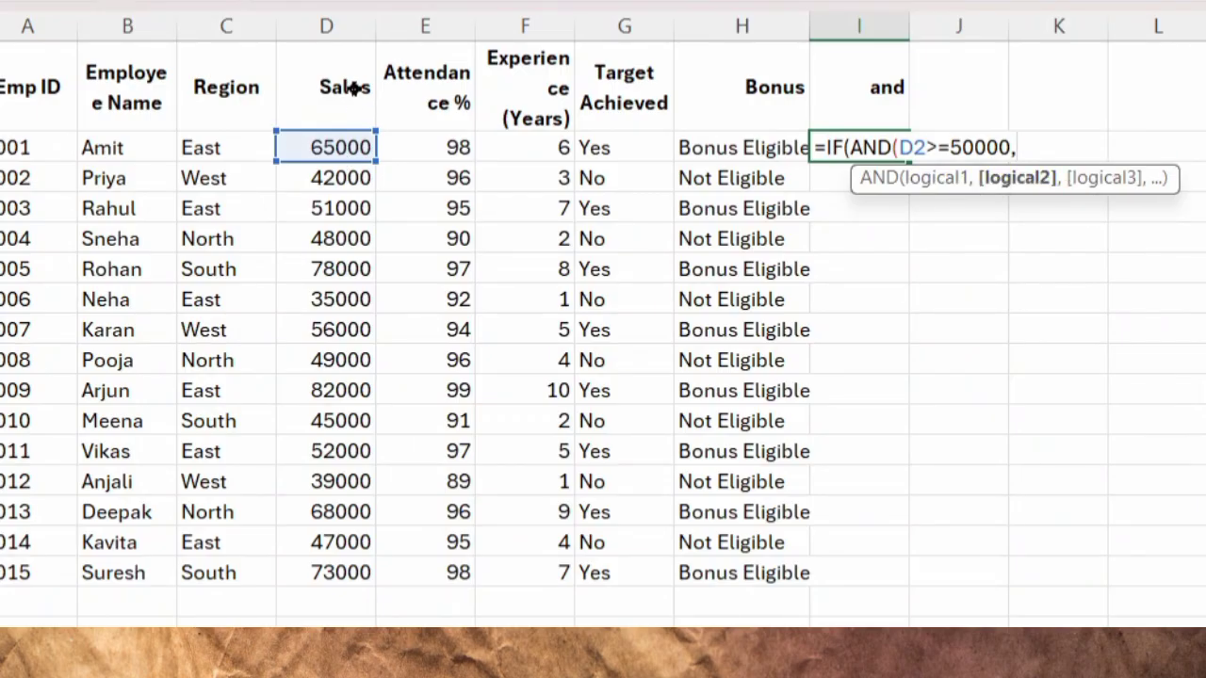
- Add E2>=95% on the Attendance value as the second AND condition and close the AND function
left_click(441, 162)
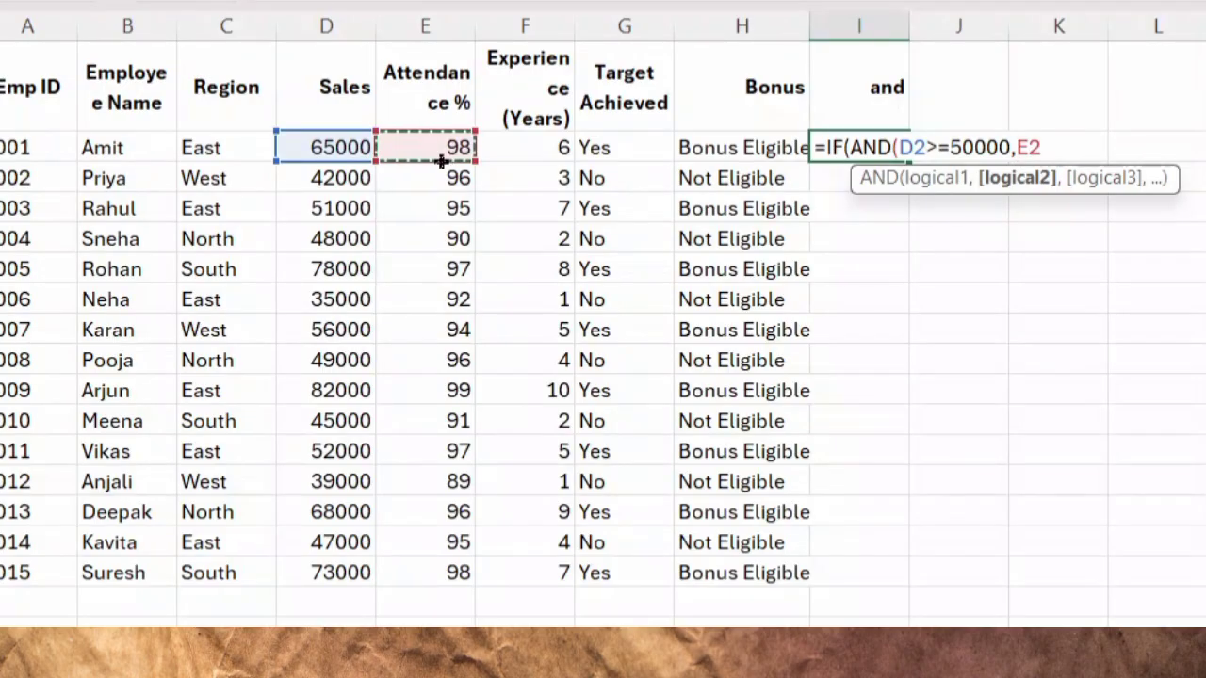
type(">")
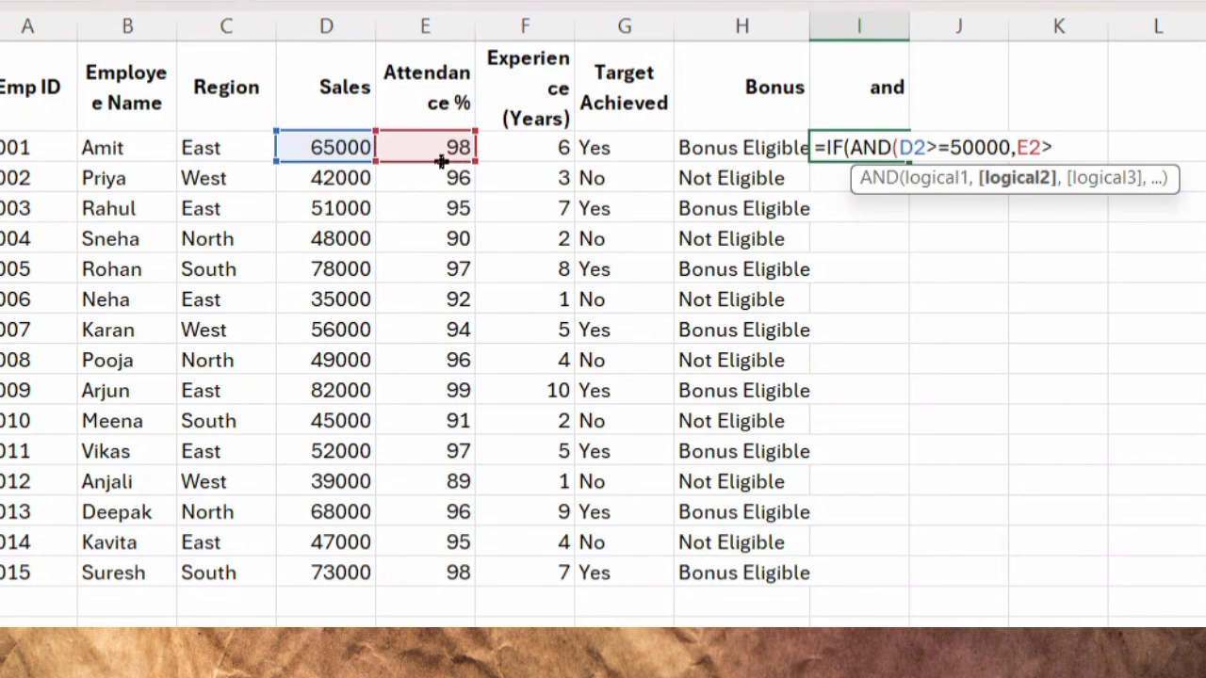
type("=95%")
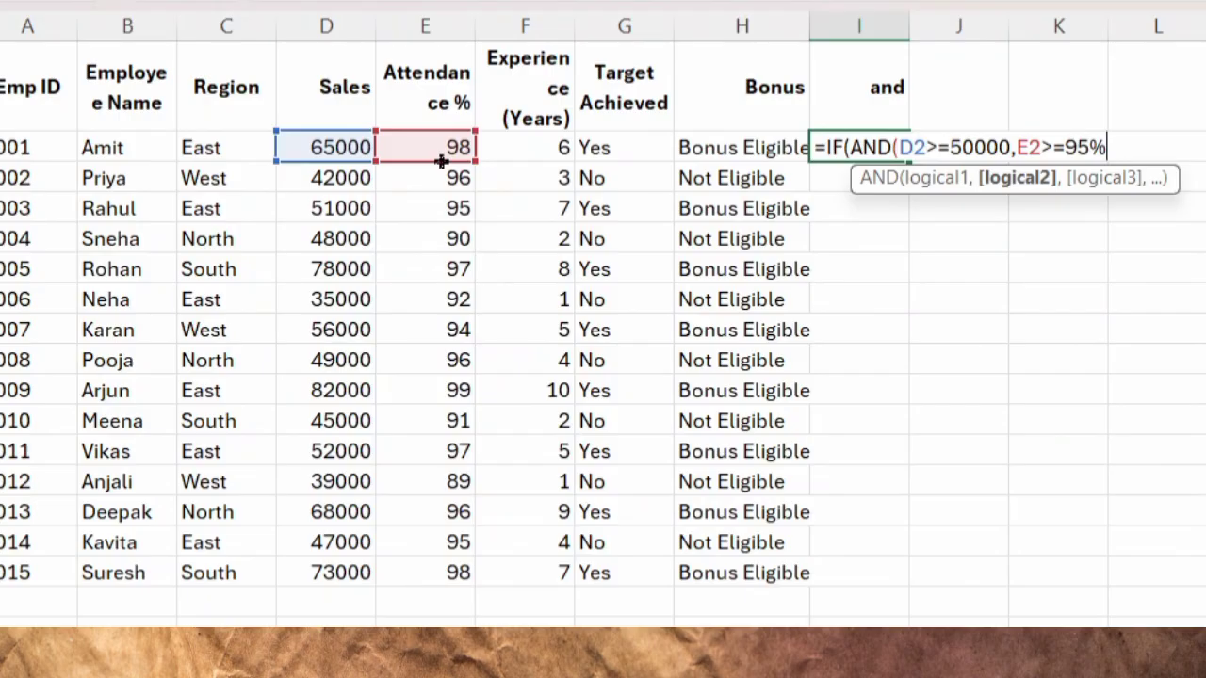
type(")")
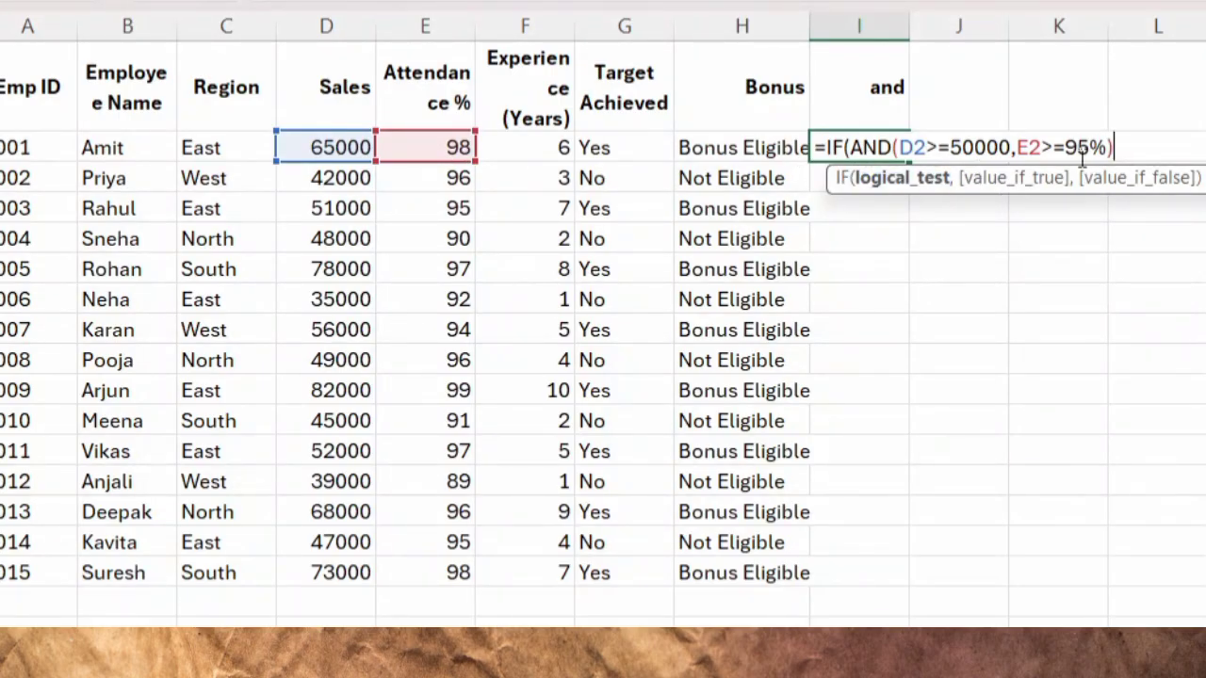
- Give the IF formula in I2 the value-if-true text "Excellet"
type(",")
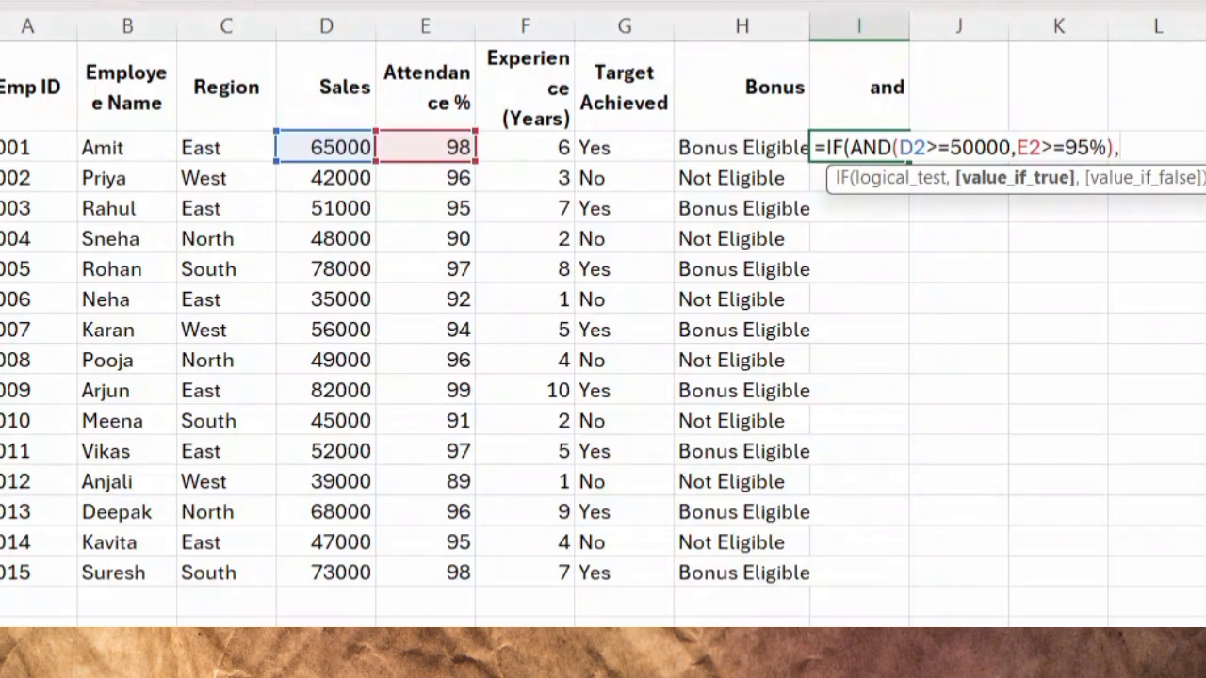
type("\"Excellet")
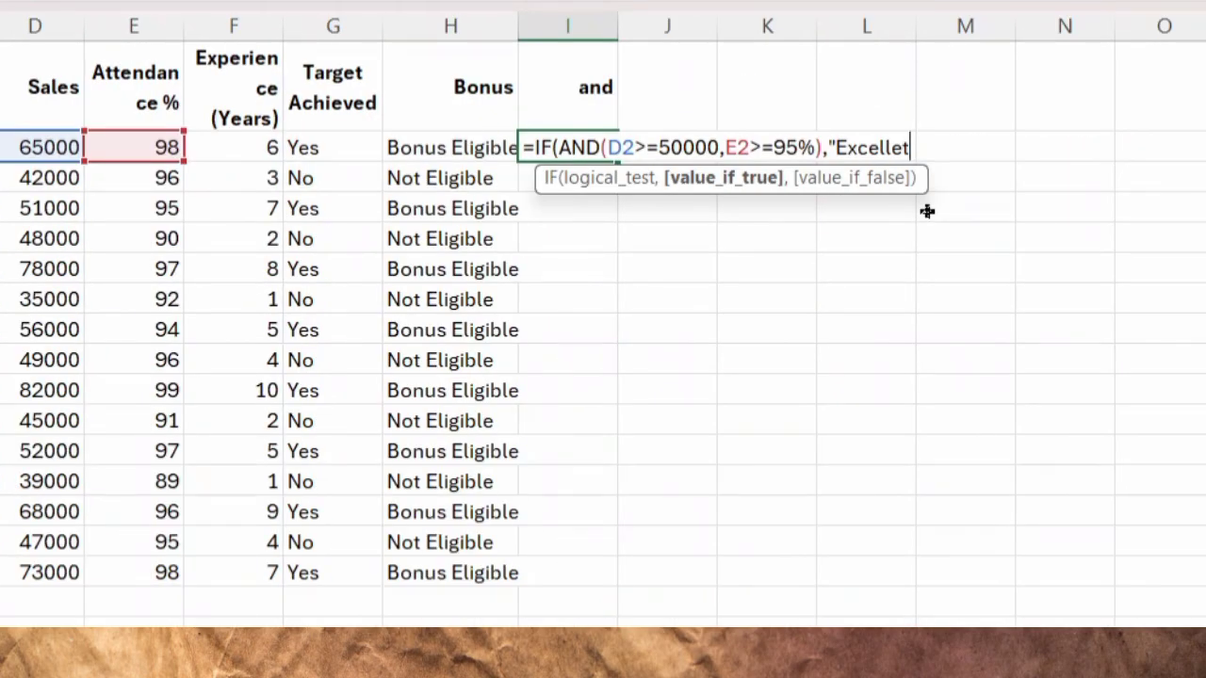
type("\",")
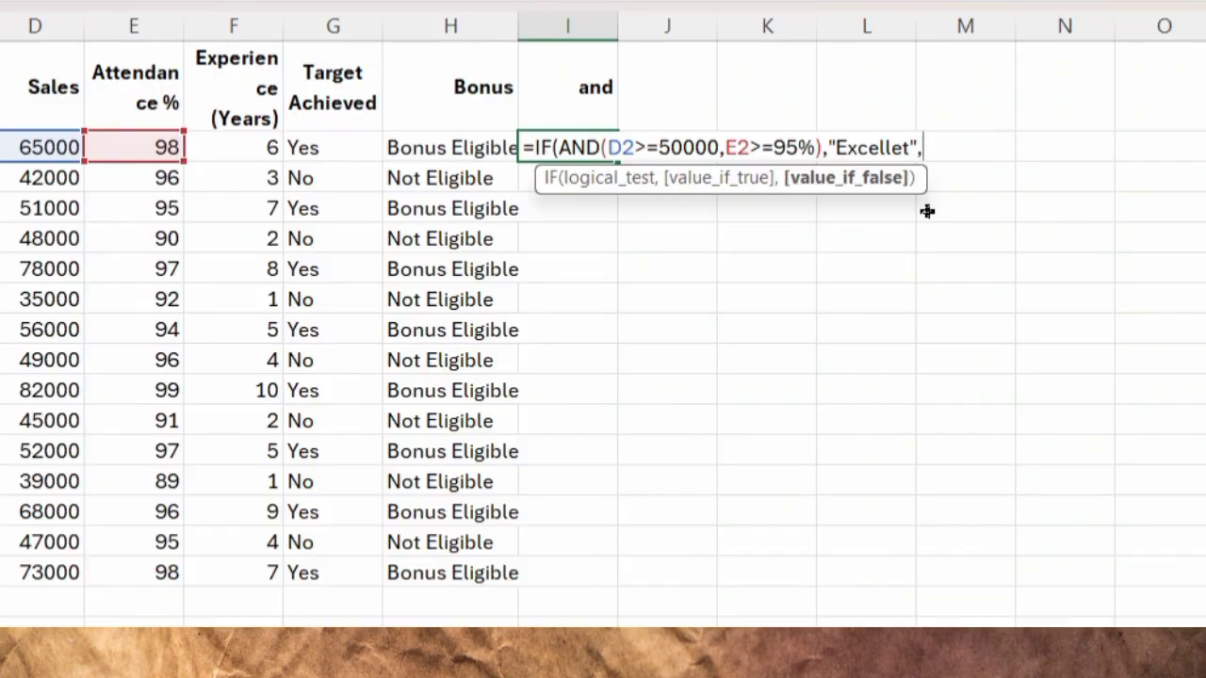
- Give the IF formula in I2 the value-if-false text "Average", close it and commit it
type("\"Averah")
key("BackSpace")
type("g")
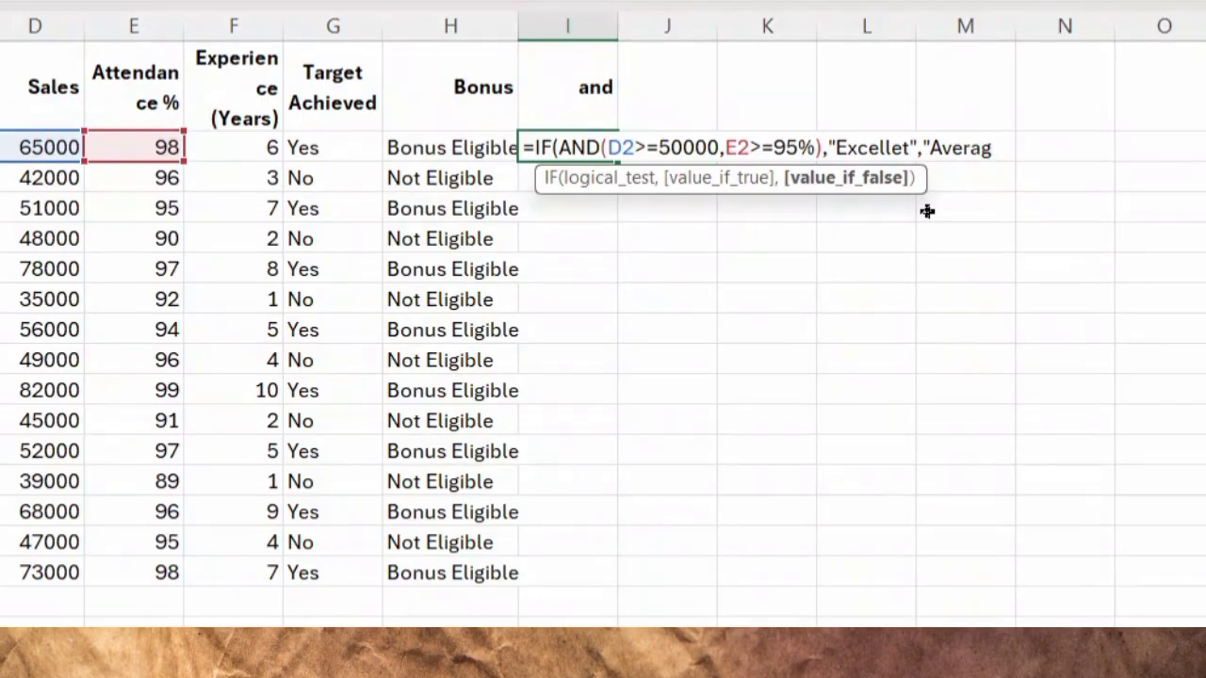
type("e\")")
key("Return")
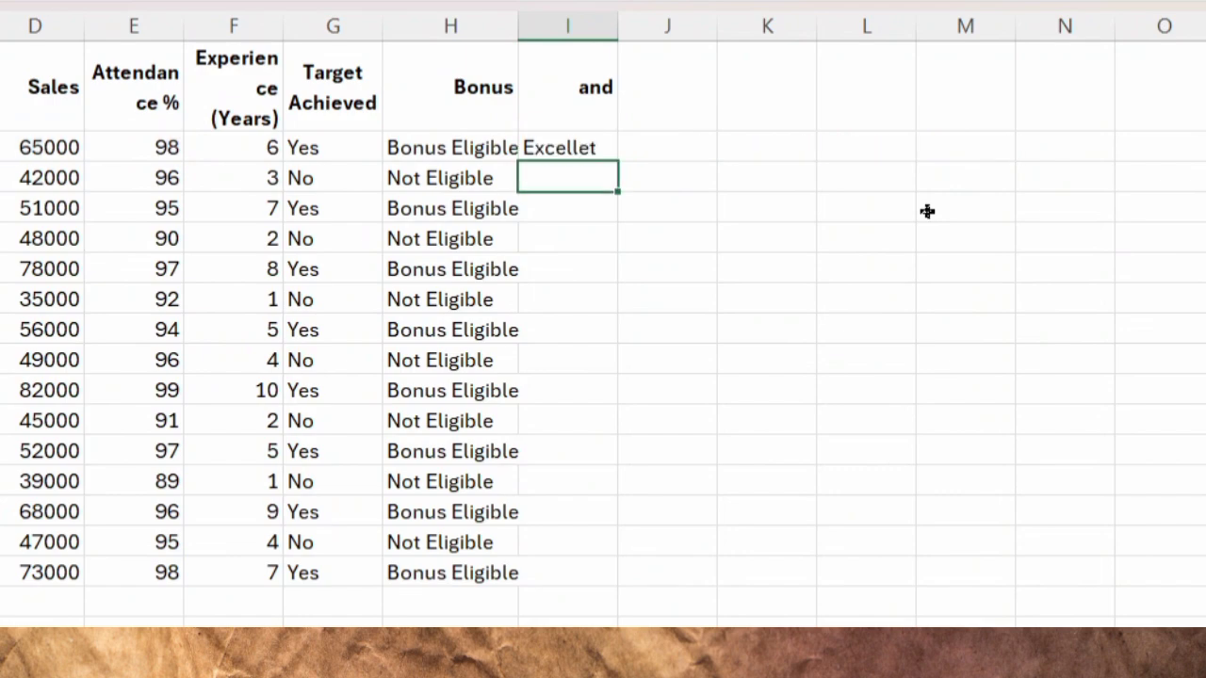
- Fill the IF/AND formula from I2 down through I16 for all employees
left_click(597, 151)
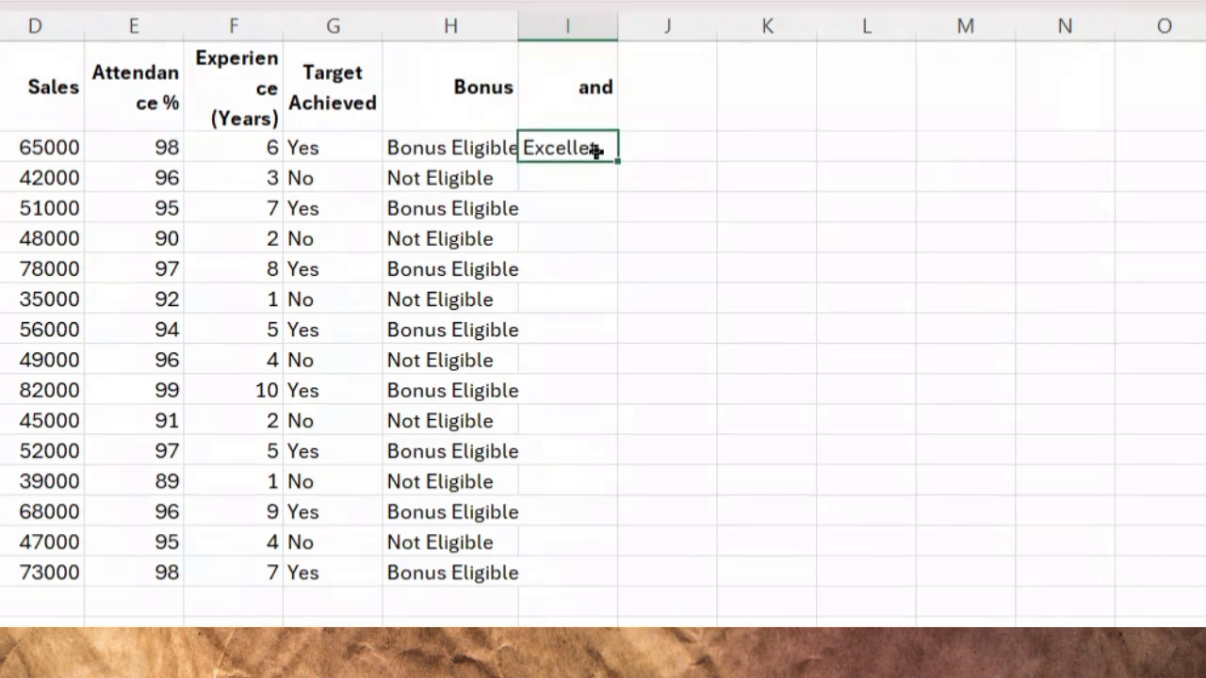
left_click_drag(622, 167, 631, 600)
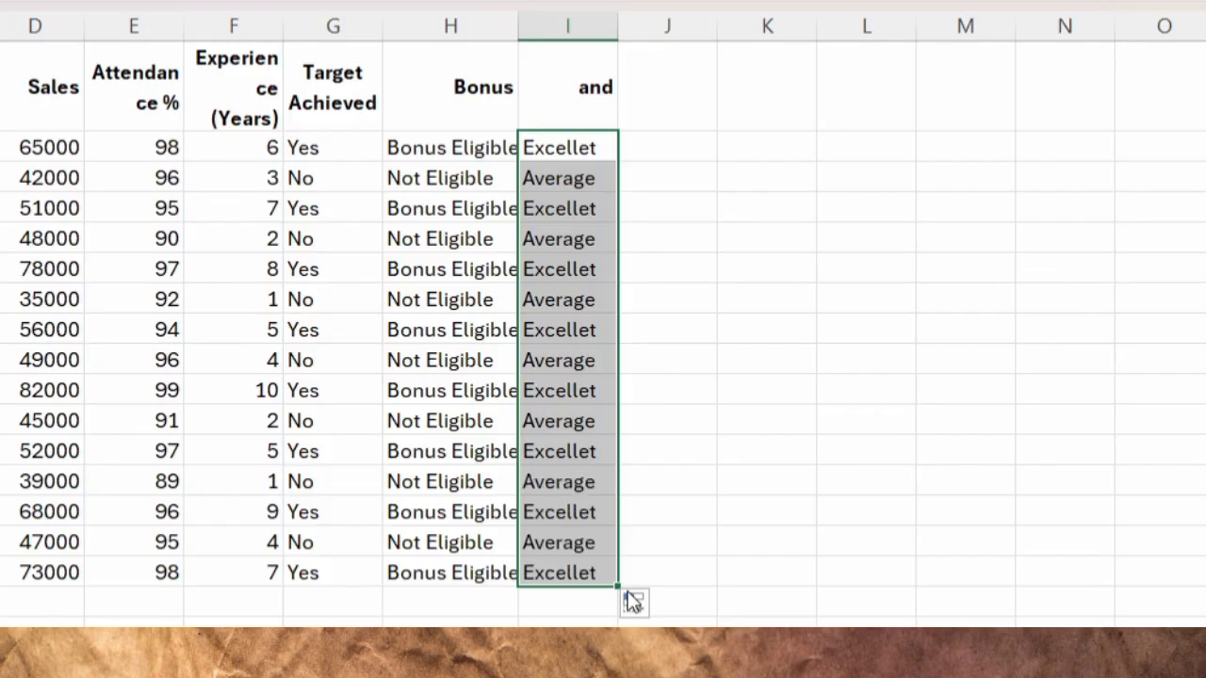
left_click(780, 409)
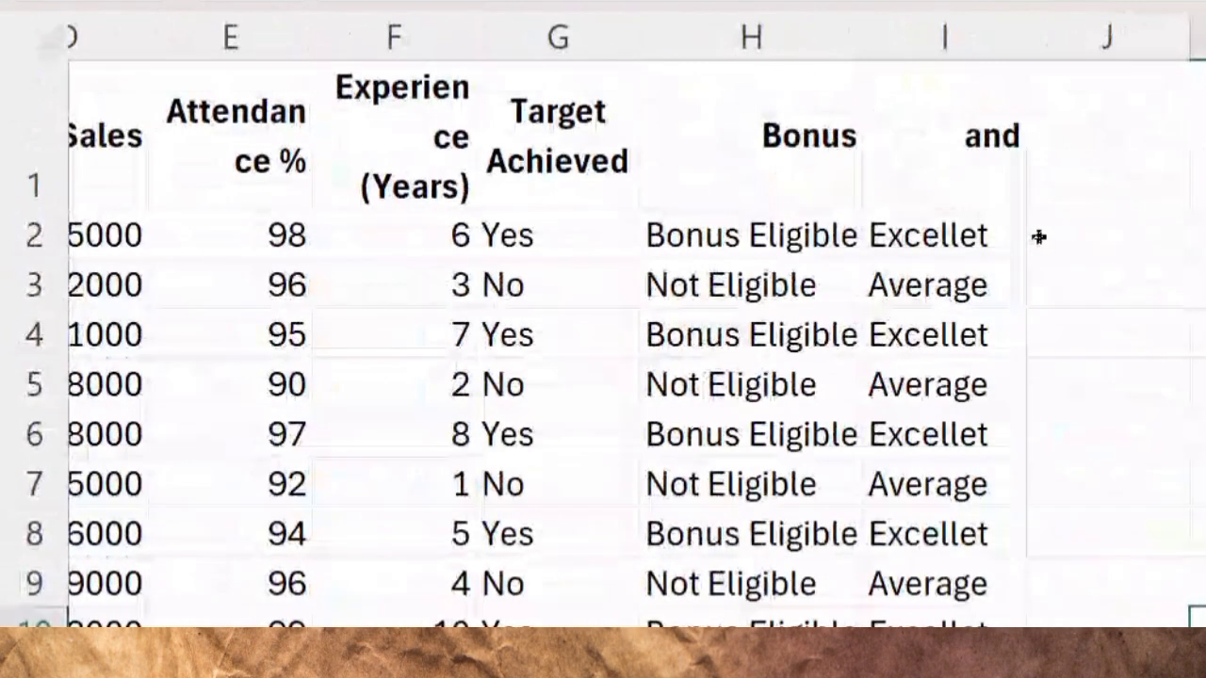
- Examine the IF/AND formulas in I2 and I3 and compare the results with each employee's Sales and Attendance values
scroll(1038, 236, "left", 5)
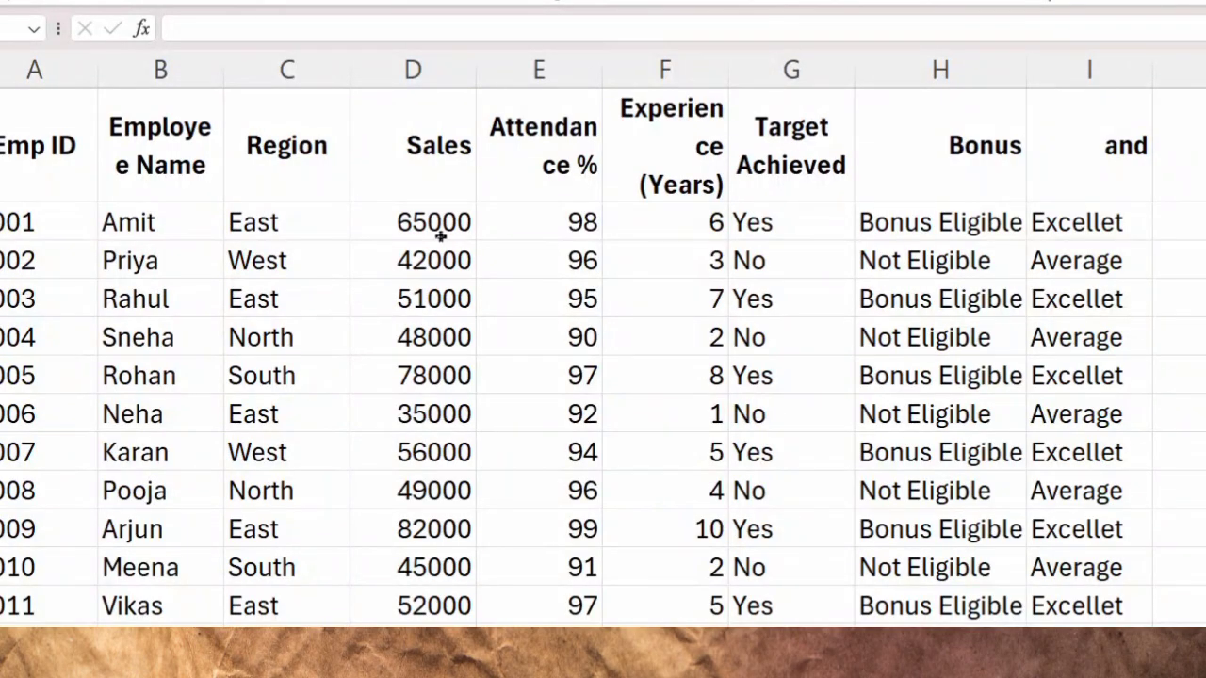
left_click(1082, 246)
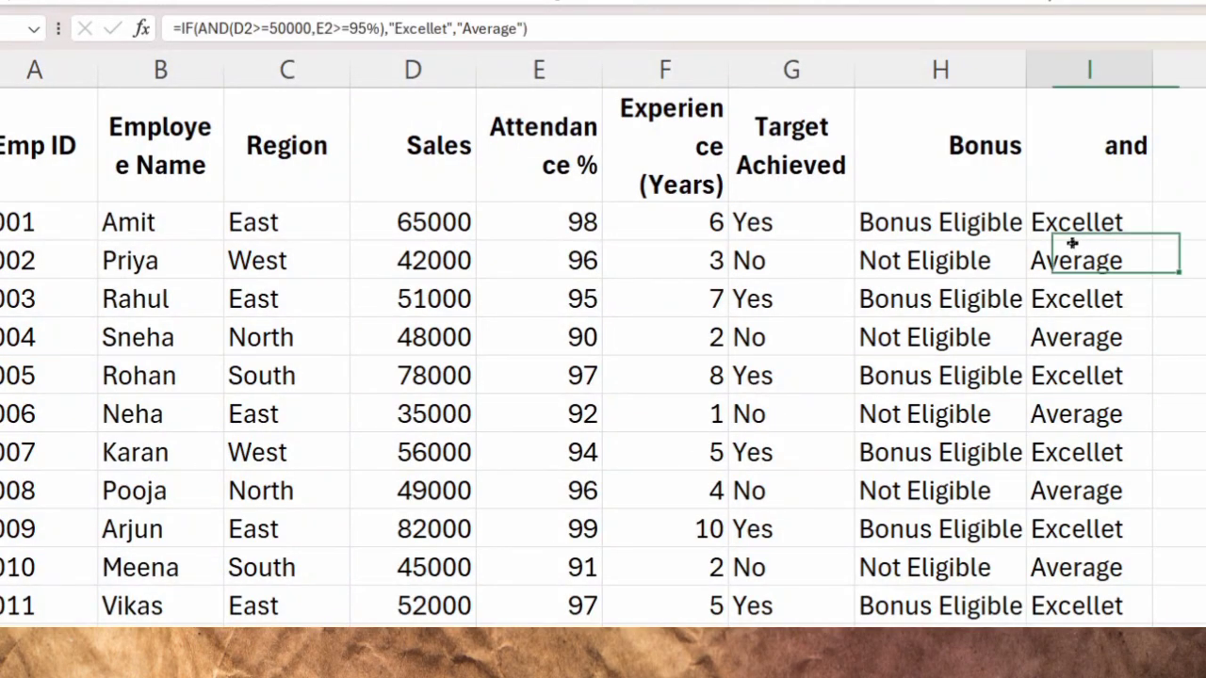
left_click(1074, 239)
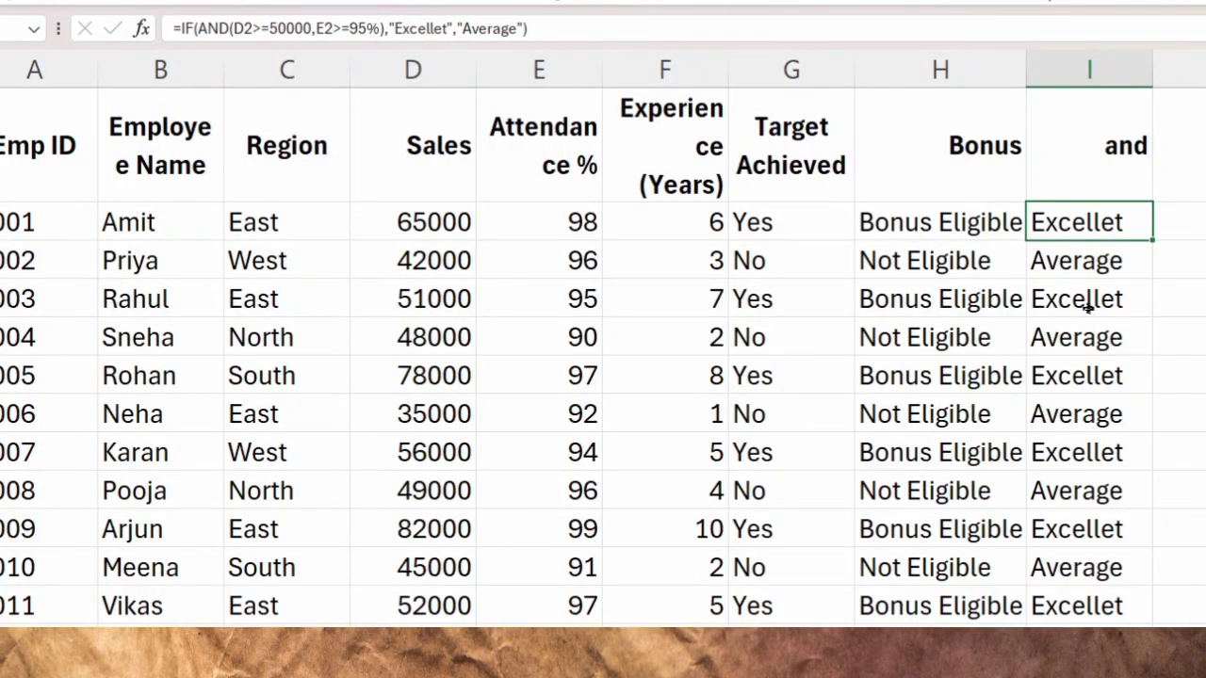
left_click(1069, 277)
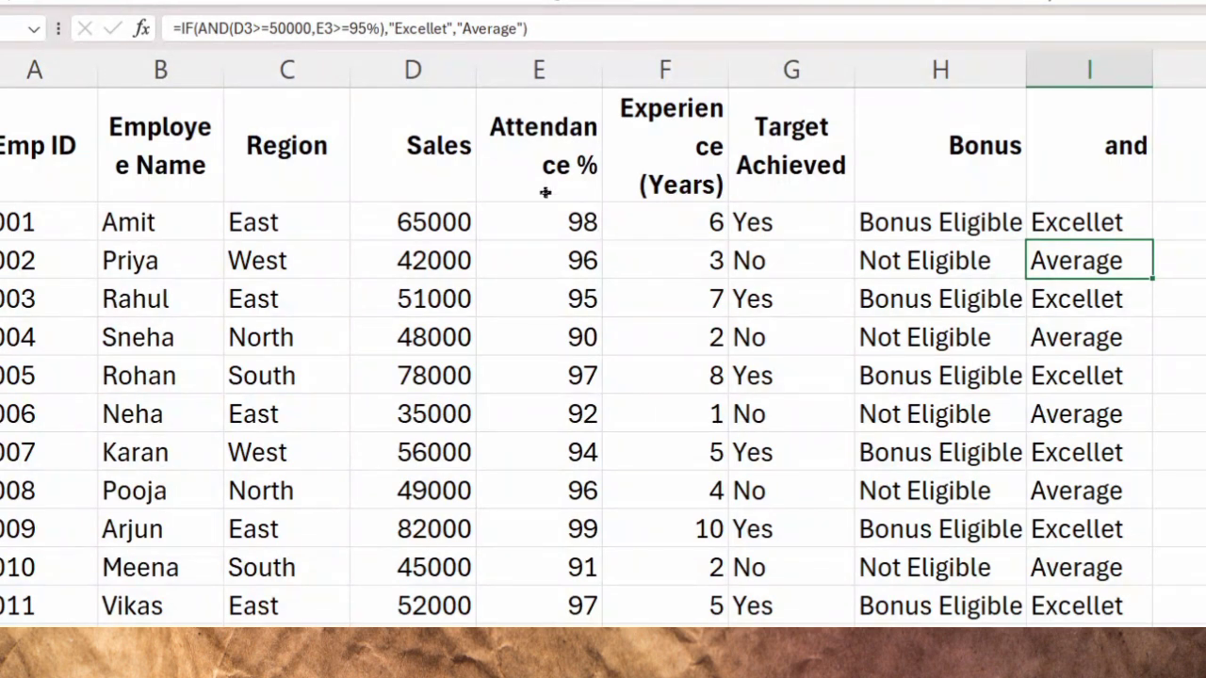
left_click(1112, 225)
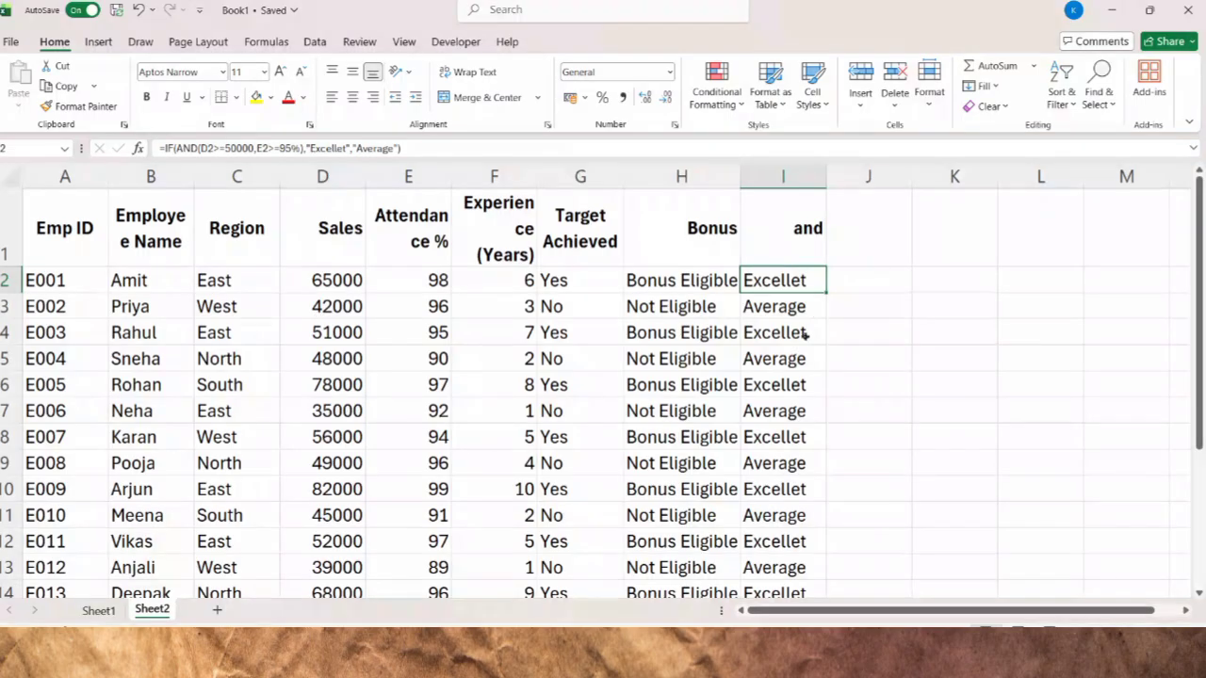
scroll(807, 325, "down", 3, "ctrl")
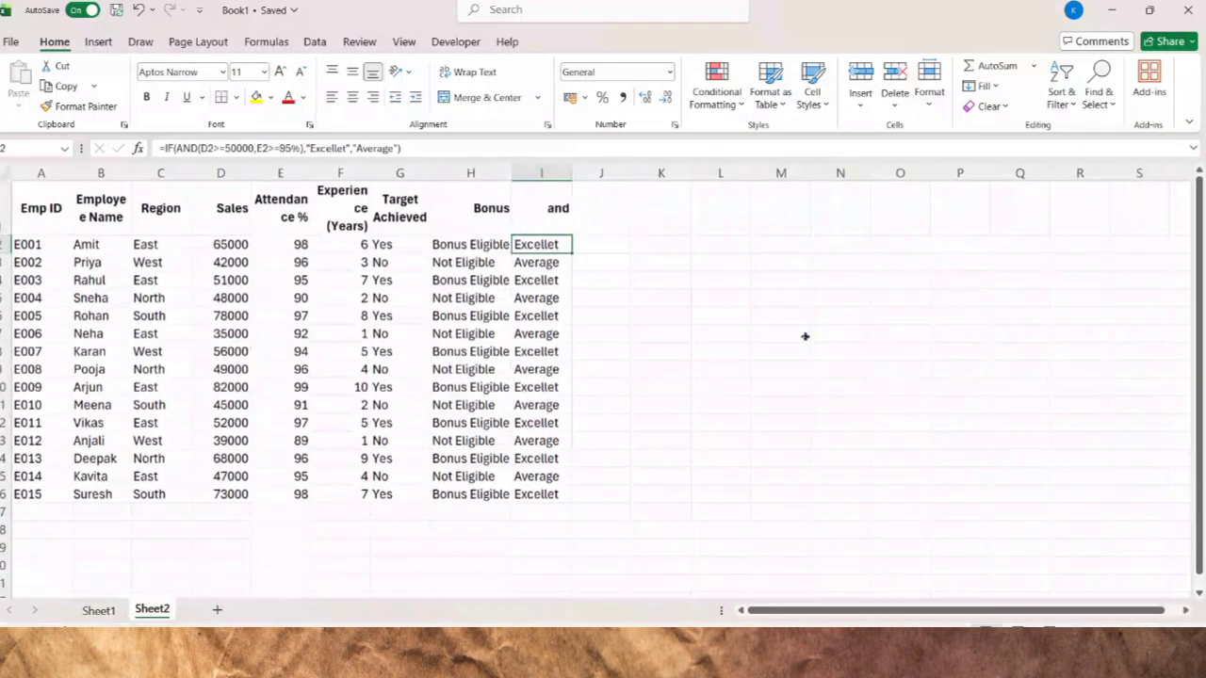
scroll(805, 337, "up", 3, "ctrl")
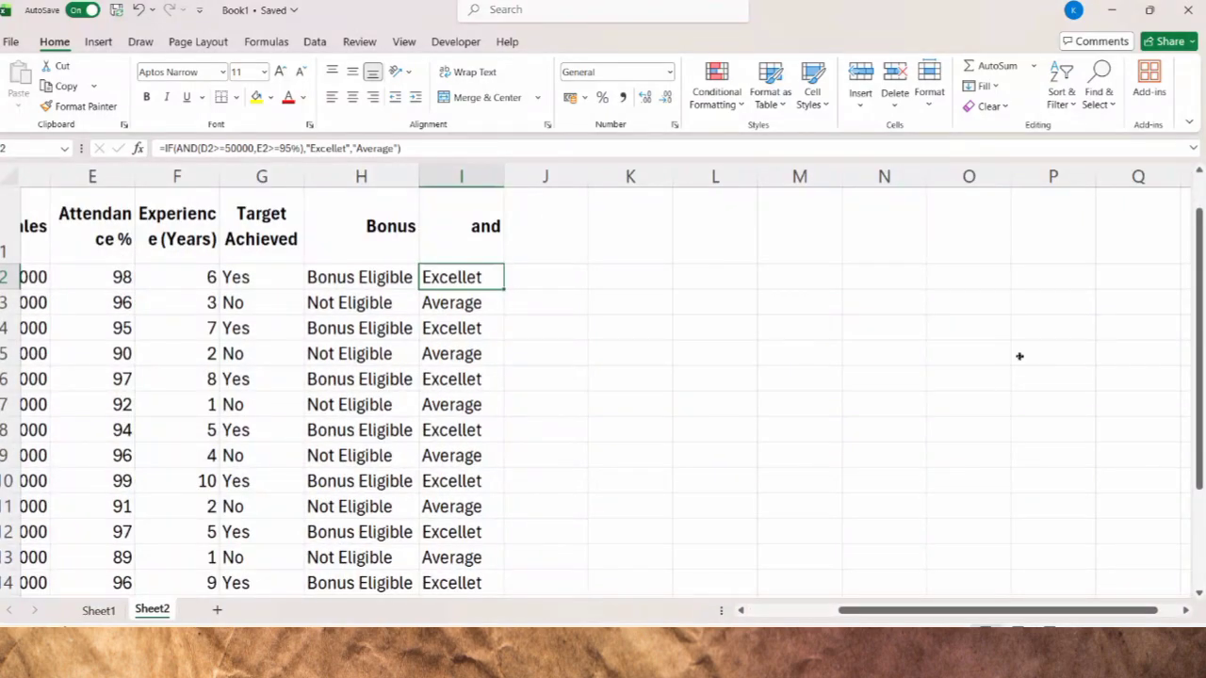
scroll(732, 462, "left", 5)
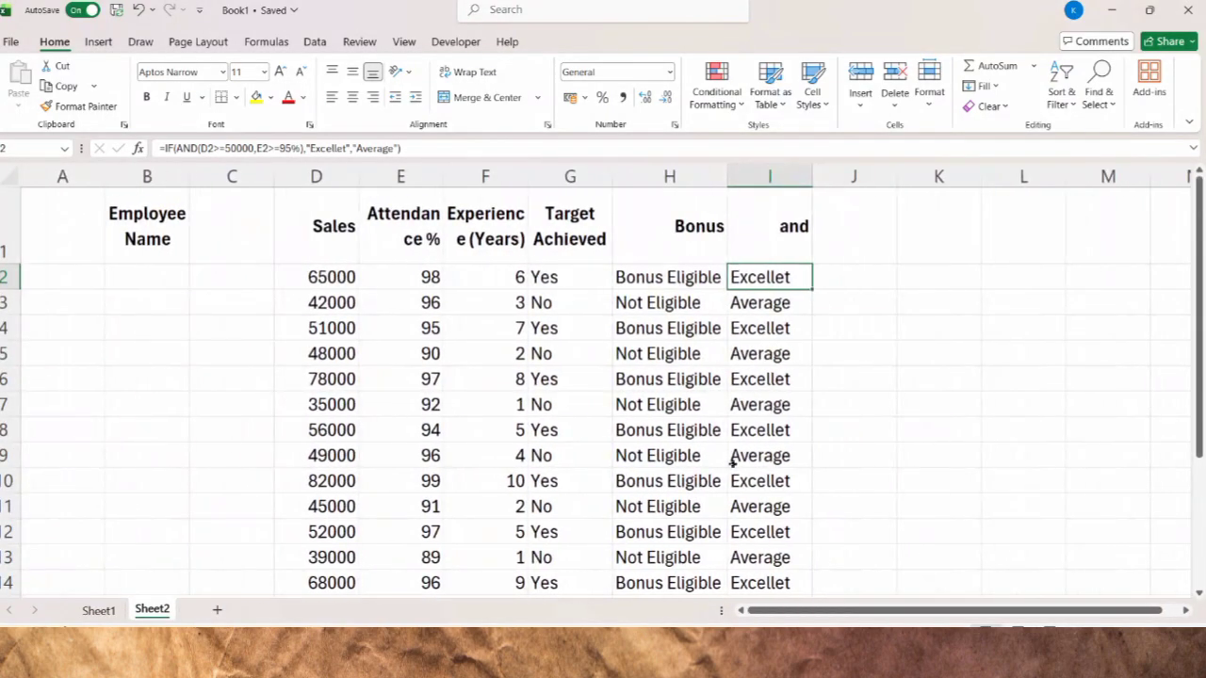